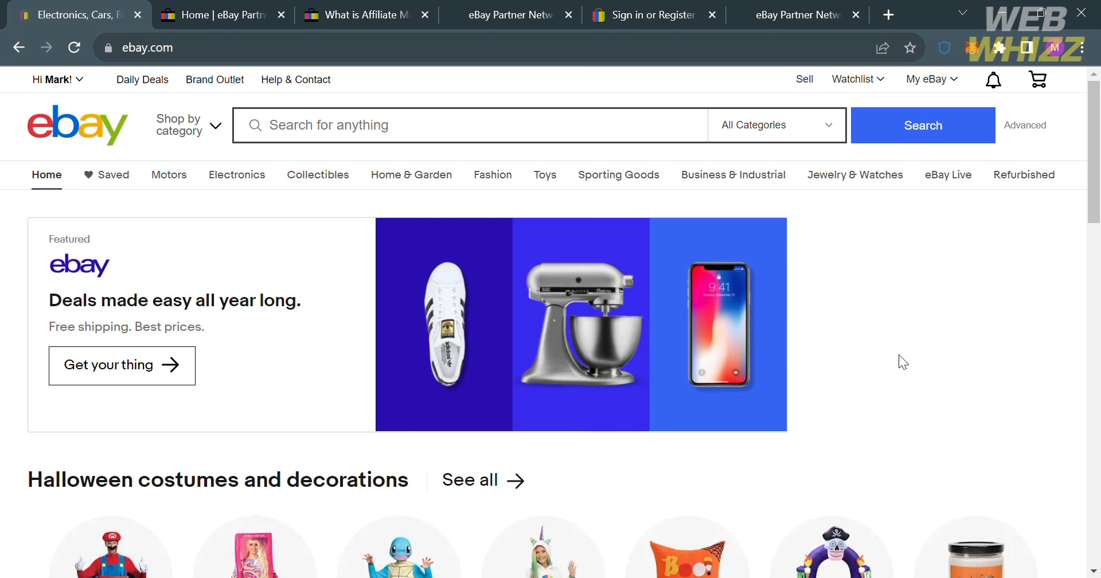
Step: Scroll the eBay home page down to the footer's Sell column showing the Affiliates link
{"action": "scroll", "coordinate": [899, 354], "scroll_direction": "down", "scroll_amount": 6}
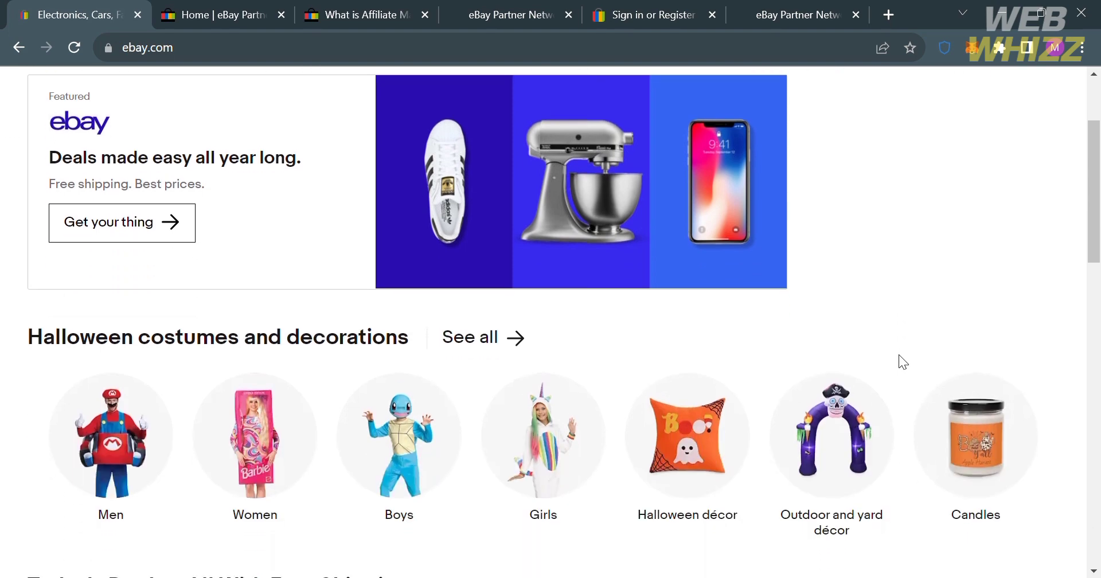
{"action": "scroll", "coordinate": [905, 364], "scroll_direction": "down", "scroll_amount": 5}
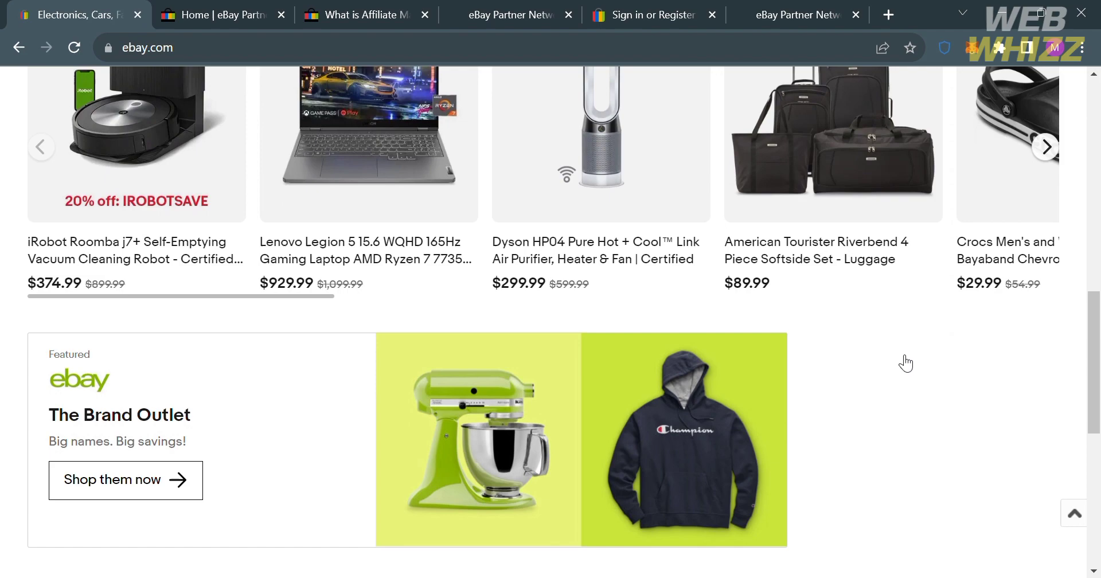
{"action": "scroll", "coordinate": [905, 364], "scroll_direction": "up", "scroll_amount": 12}
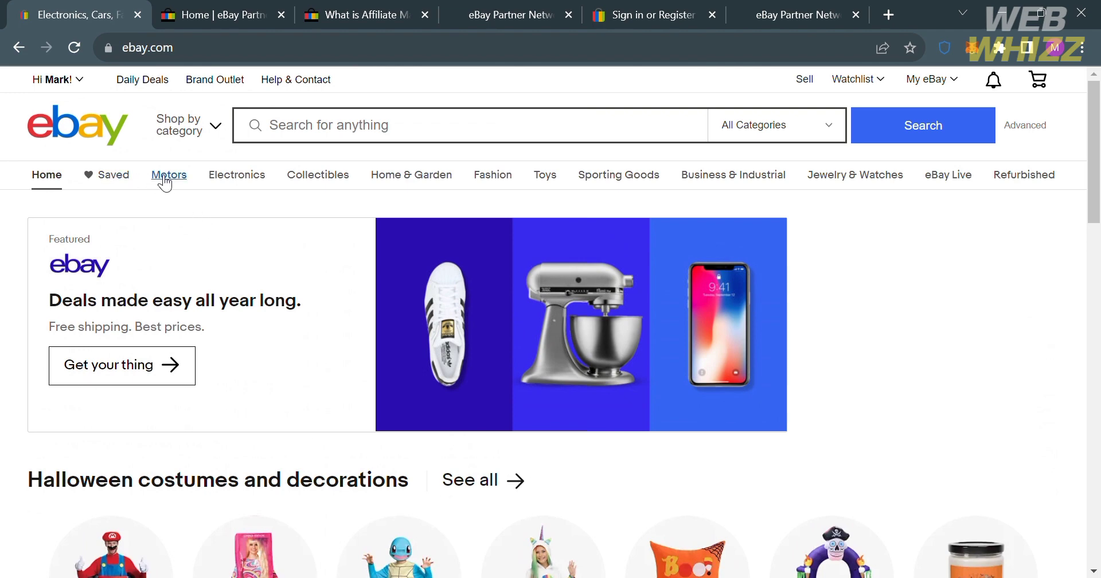
{"action": "scroll", "coordinate": [762, 525], "scroll_direction": "down", "scroll_amount": 2}
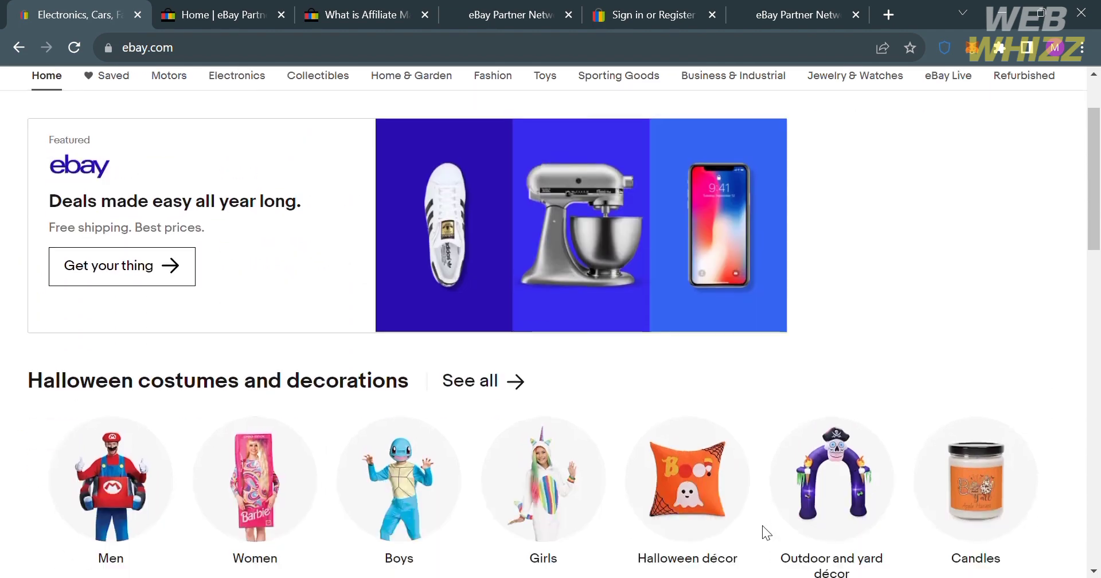
{"action": "scroll", "coordinate": [762, 525], "scroll_direction": "down", "scroll_amount": 3}
{"action": "scroll", "coordinate": [504, 496], "scroll_direction": "down", "scroll_amount": 2}
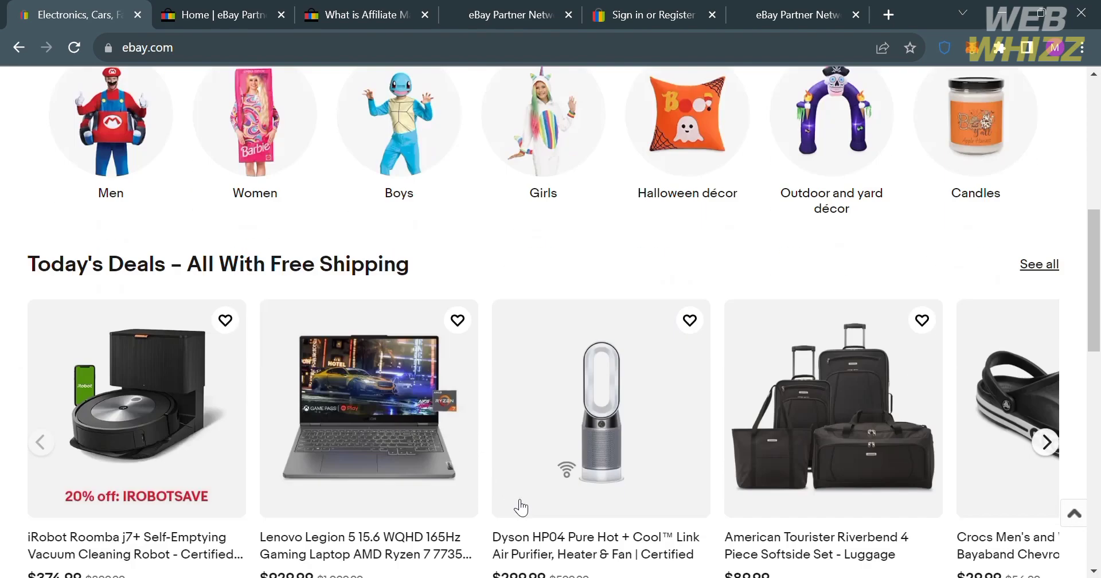
{"action": "scroll", "coordinate": [520, 508], "scroll_direction": "down", "scroll_amount": 5}
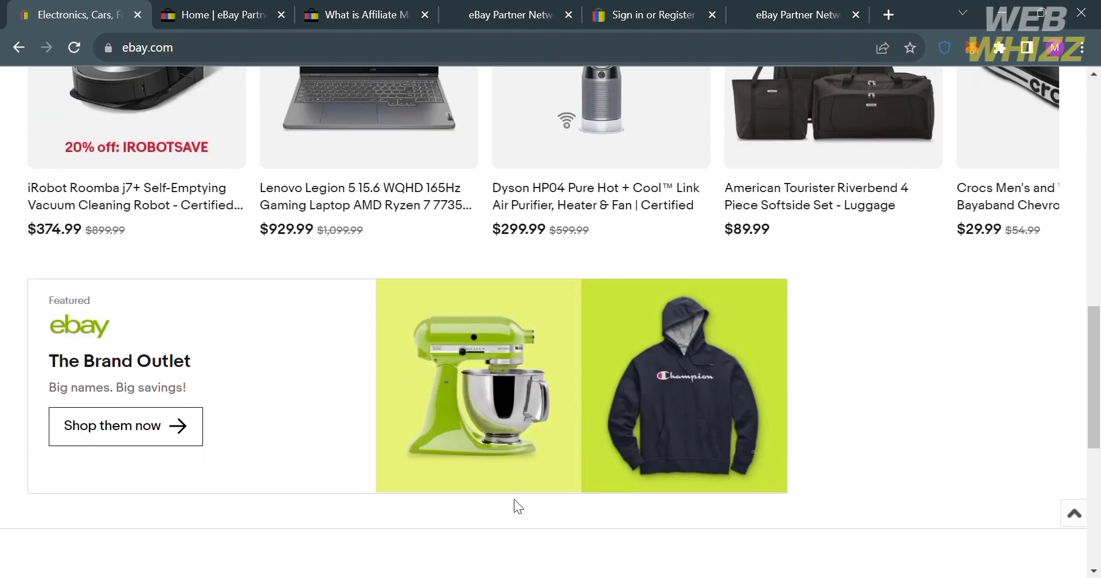
{"action": "scroll", "coordinate": [514, 507], "scroll_direction": "up", "scroll_amount": 10}
{"action": "mouse_move", "coordinate": [504, 178]}
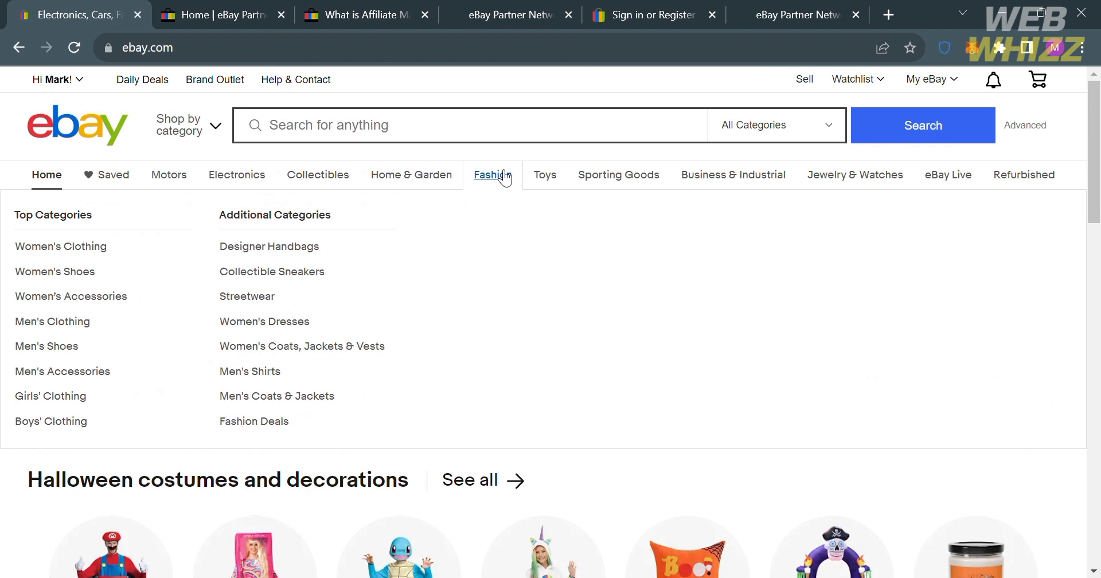
{"action": "mouse_move", "coordinate": [447, 178]}
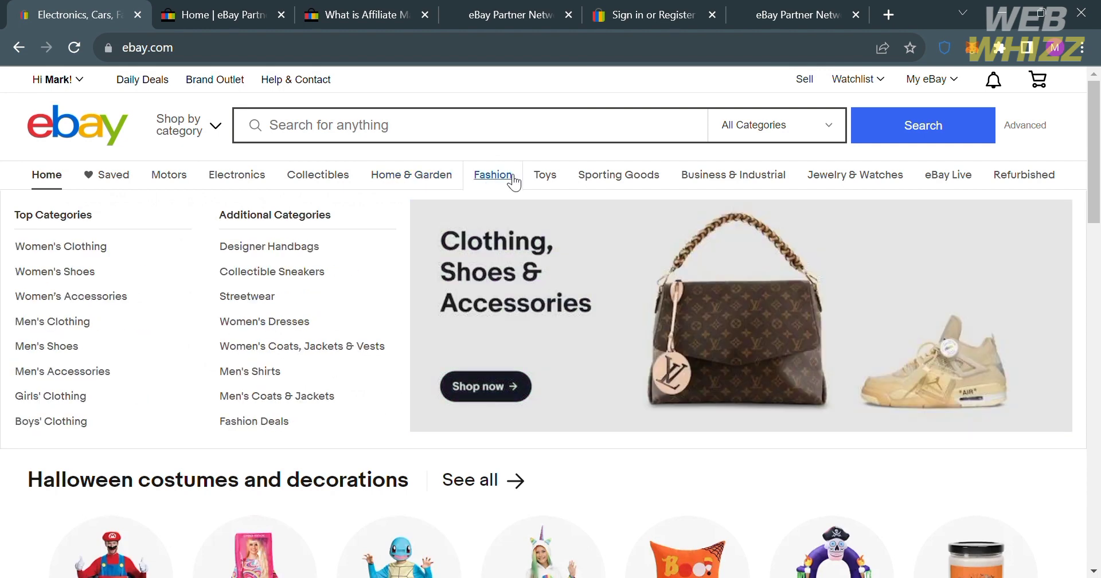
{"action": "mouse_move", "coordinate": [690, 182]}
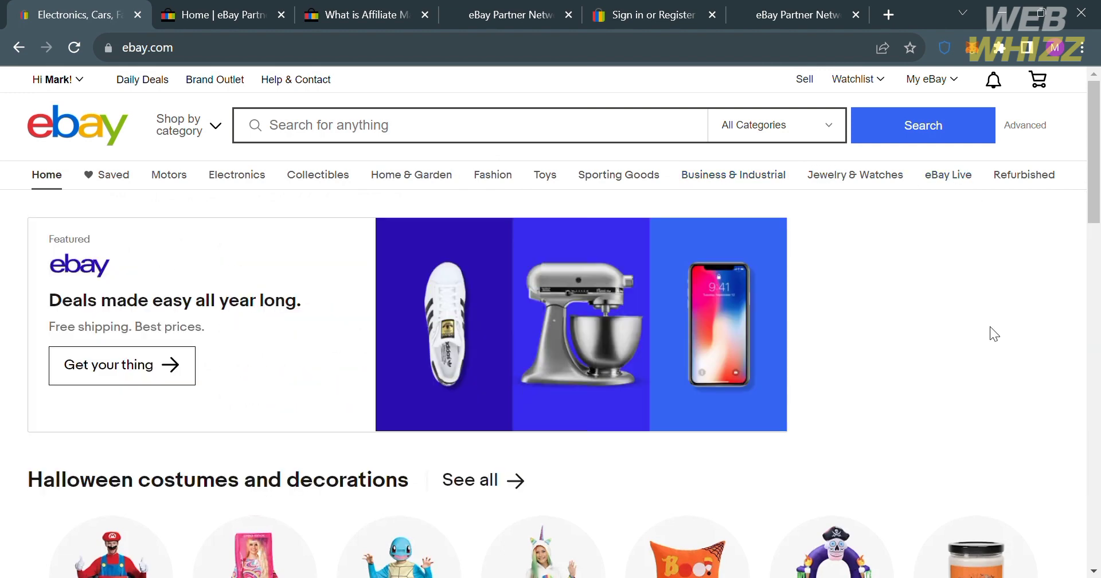
{"action": "scroll", "coordinate": [989, 326], "scroll_direction": "down", "scroll_amount": 5}
{"action": "scroll", "coordinate": [987, 431], "scroll_direction": "down", "scroll_amount": 6}
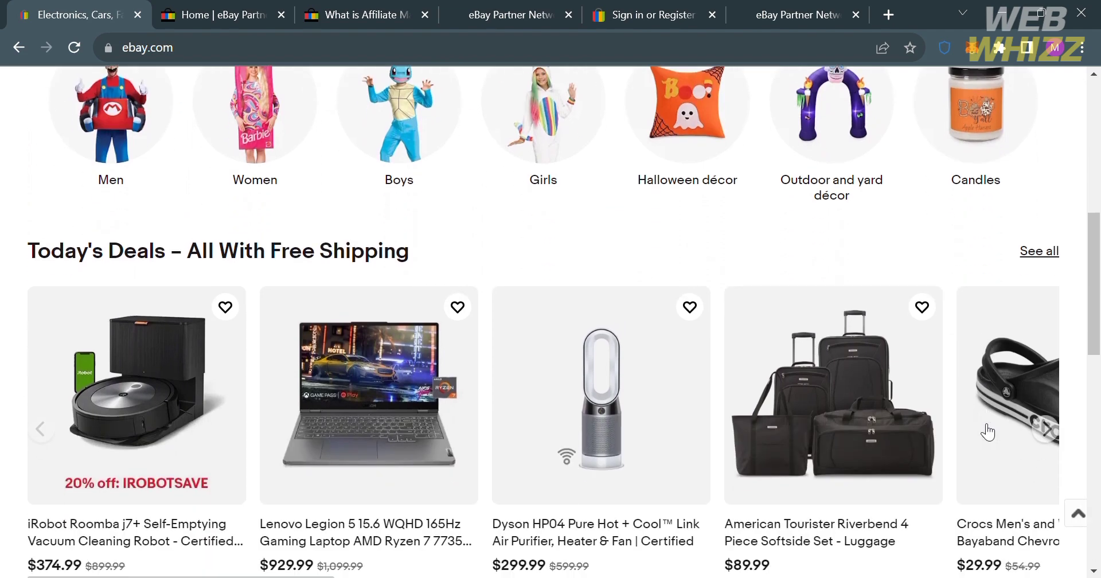
{"action": "scroll", "coordinate": [984, 430], "scroll_direction": "down", "scroll_amount": 5}
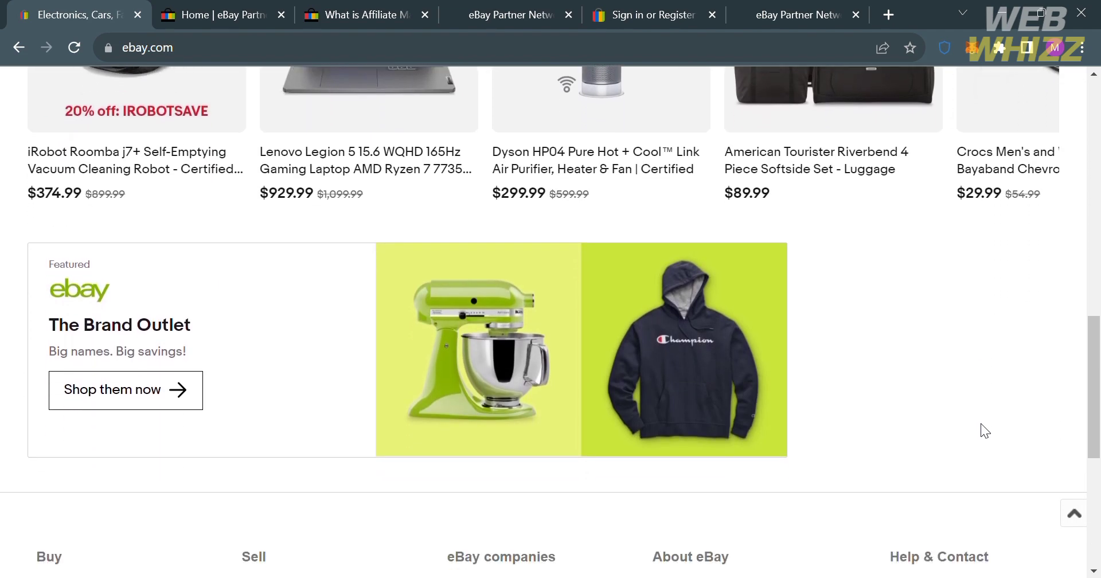
{"action": "scroll", "coordinate": [986, 431], "scroll_direction": "down", "scroll_amount": 3}
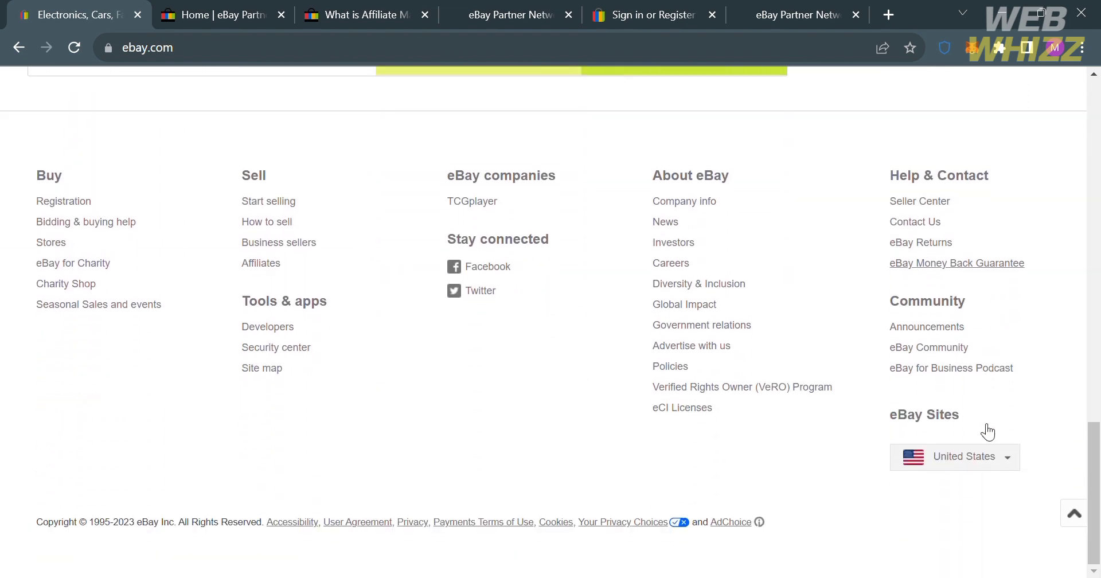
{"action": "scroll", "coordinate": [983, 430], "scroll_direction": "up", "scroll_amount": 9}
{"action": "scroll", "coordinate": [980, 424], "scroll_direction": "up", "scroll_amount": 10}
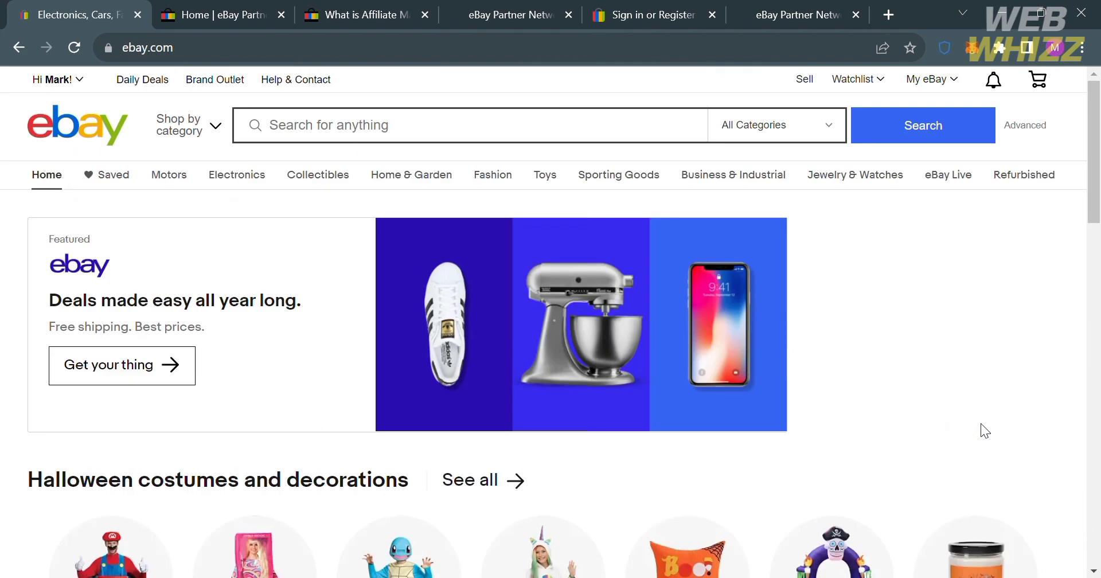
{"action": "scroll", "coordinate": [981, 424], "scroll_direction": "down", "scroll_amount": 10}
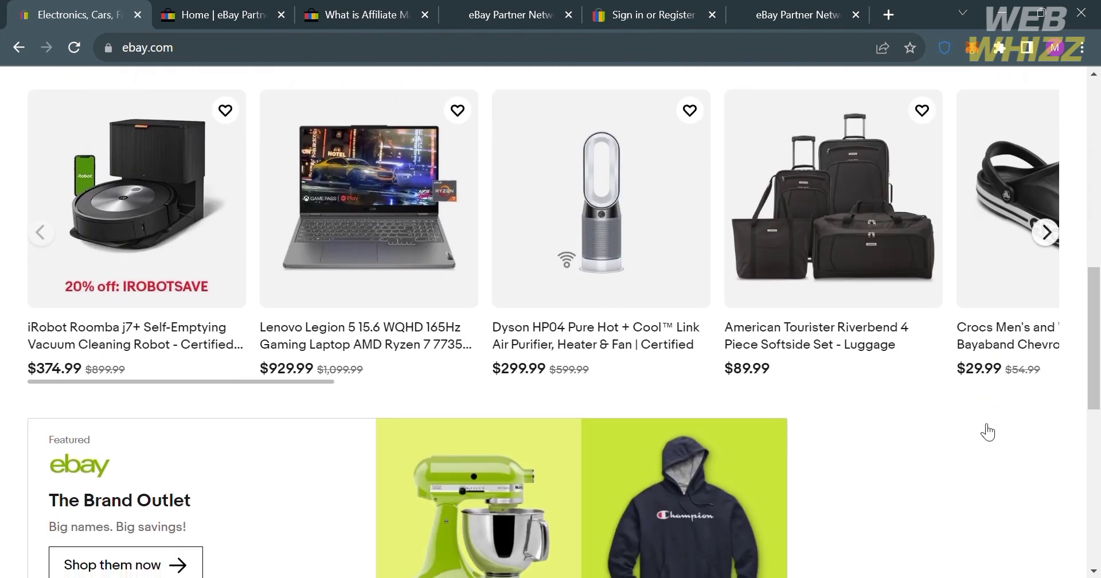
{"action": "scroll", "coordinate": [980, 423], "scroll_direction": "down", "scroll_amount": 3}
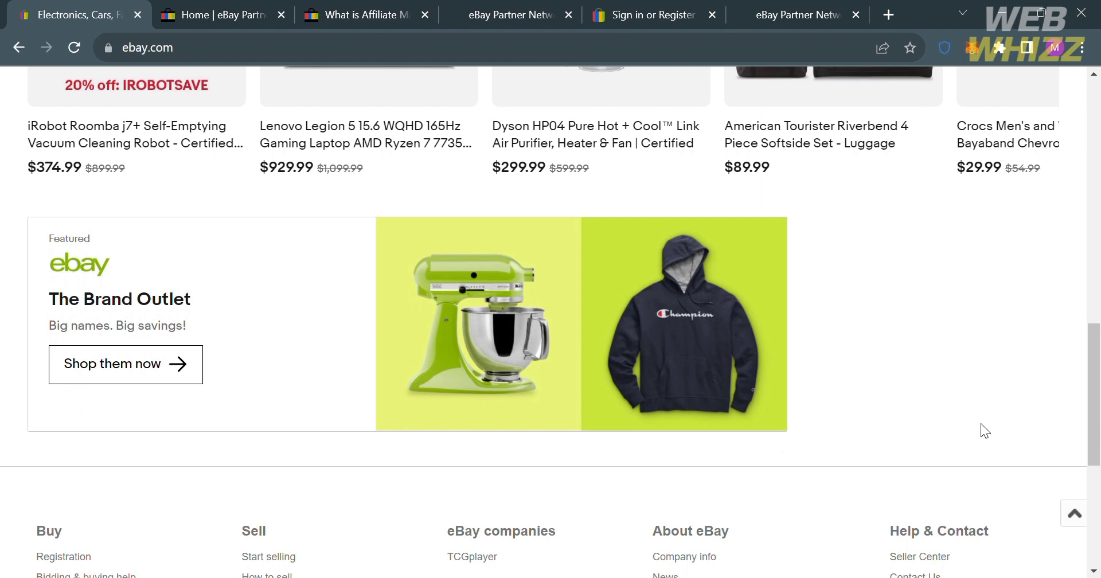
{"action": "scroll", "coordinate": [980, 423], "scroll_direction": "down", "scroll_amount": 5}
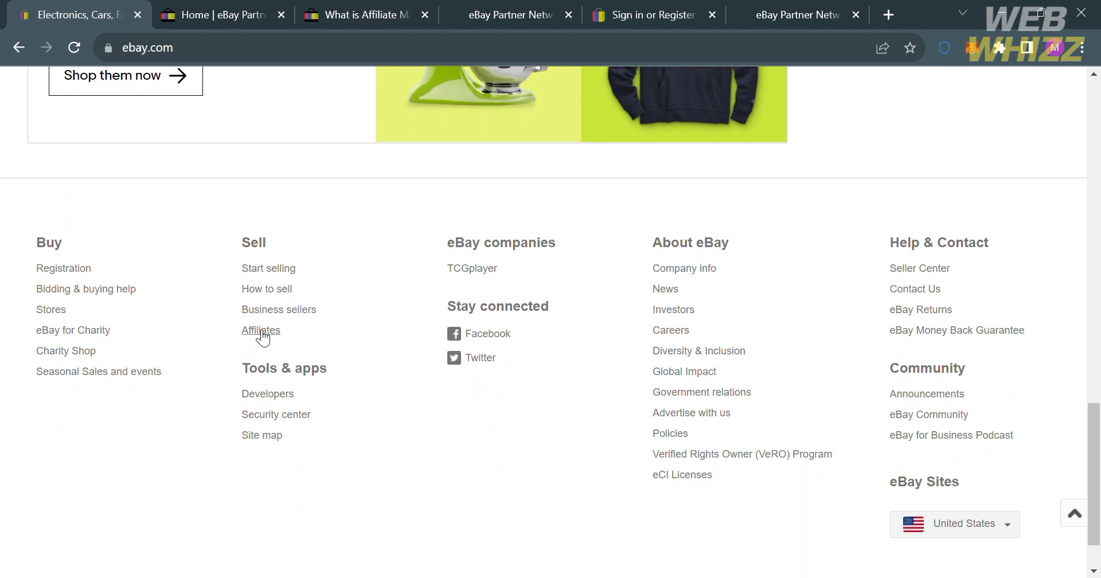
Step: Switch to the 'Home | eBay Partner Network' page and scroll to 'Why eBay Partner Network?'
{"action": "left_click", "coordinate": [229, 14]}
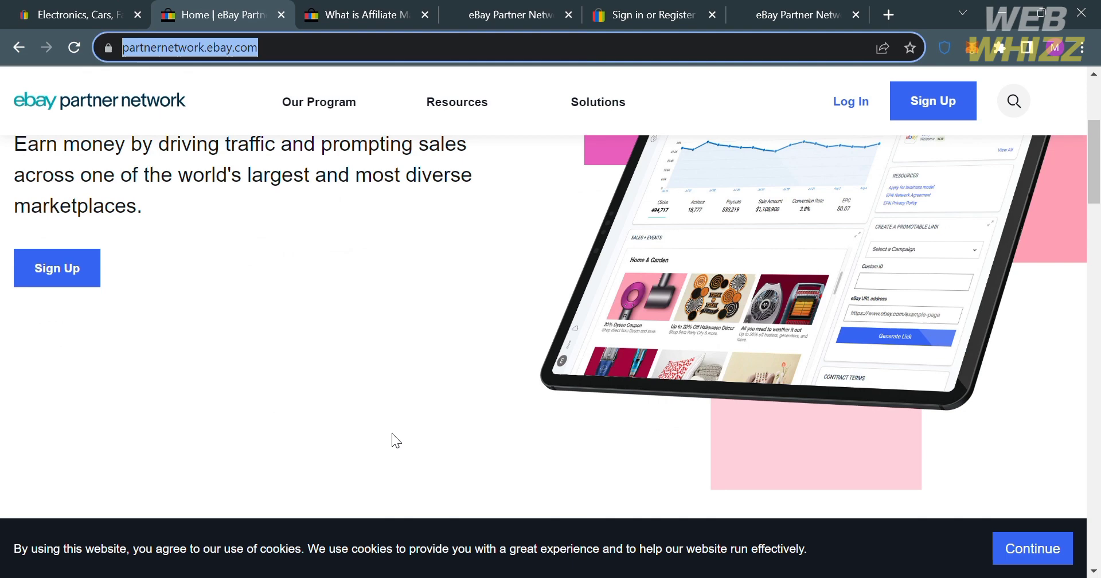
{"action": "scroll", "coordinate": [395, 486], "scroll_direction": "up", "scroll_amount": 4}
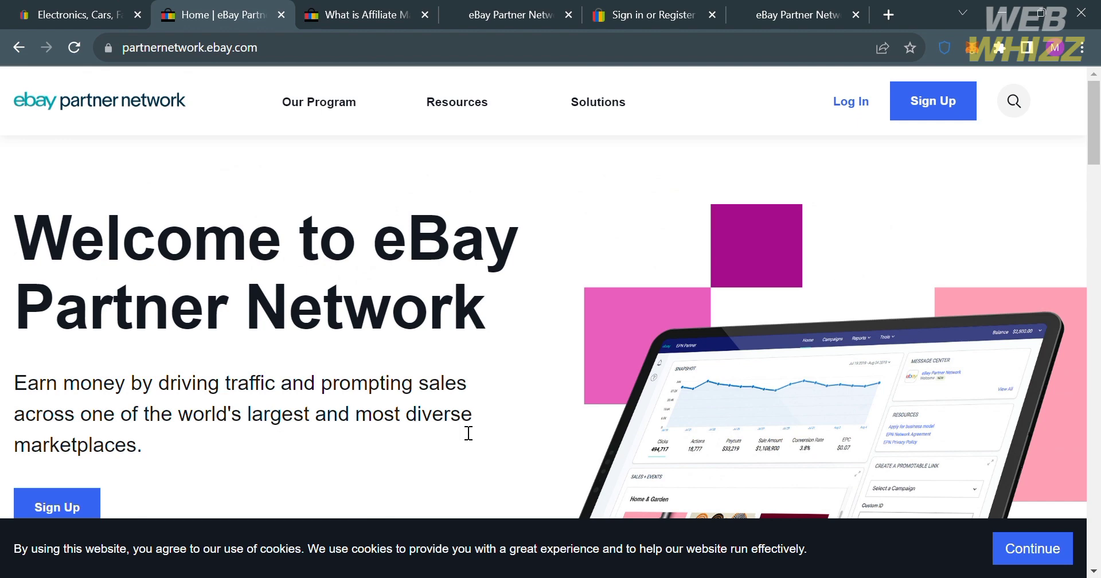
{"action": "scroll", "coordinate": [464, 430], "scroll_direction": "down", "scroll_amount": 8}
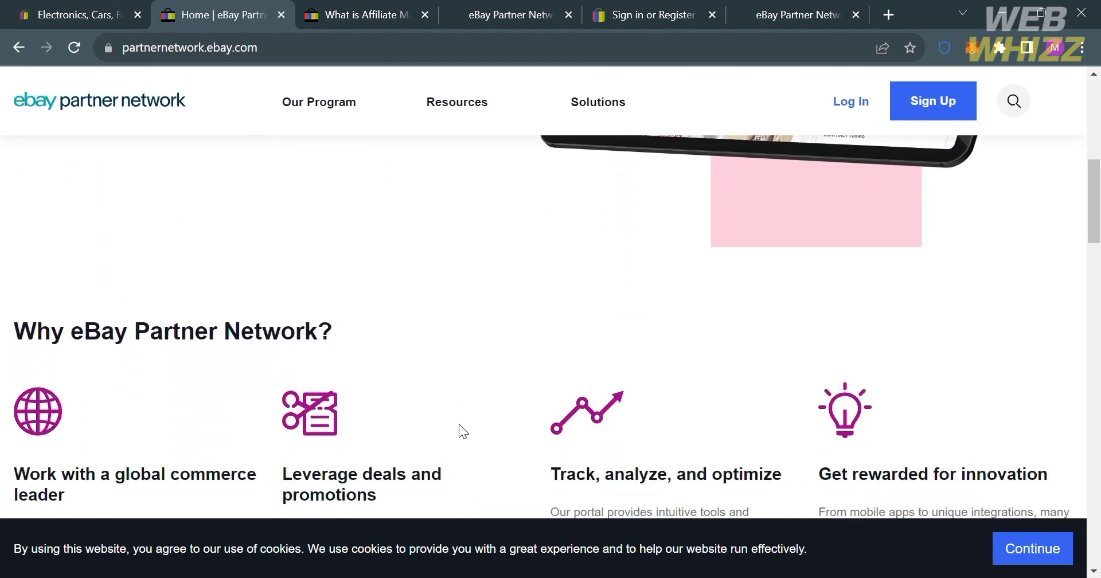
{"action": "scroll", "coordinate": [463, 431], "scroll_direction": "down", "scroll_amount": 3}
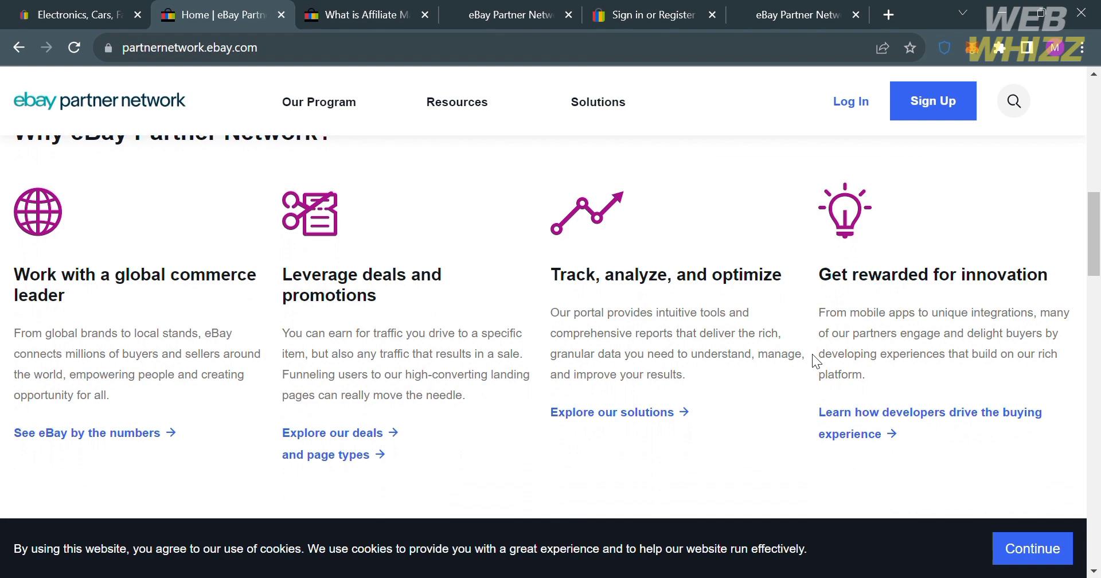
{"action": "scroll", "coordinate": [812, 356], "scroll_direction": "down", "scroll_amount": 5}
{"action": "scroll", "coordinate": [821, 363], "scroll_direction": "down", "scroll_amount": 4}
{"action": "scroll", "coordinate": [821, 362], "scroll_direction": "up", "scroll_amount": 5}
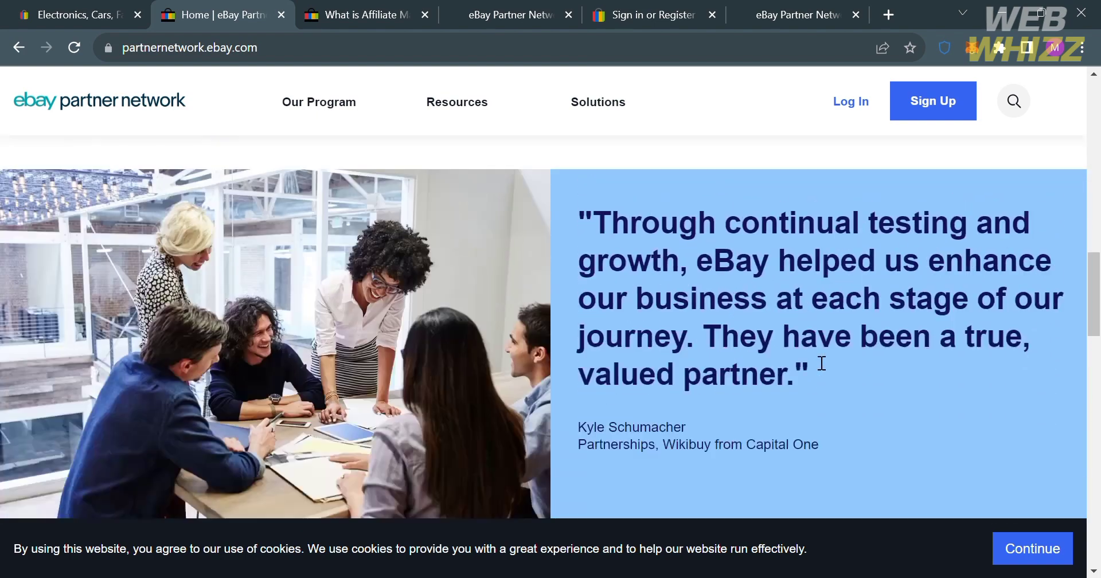
{"action": "scroll", "coordinate": [820, 362], "scroll_direction": "down", "scroll_amount": 7}
{"action": "scroll", "coordinate": [816, 361], "scroll_direction": "down", "scroll_amount": 2}
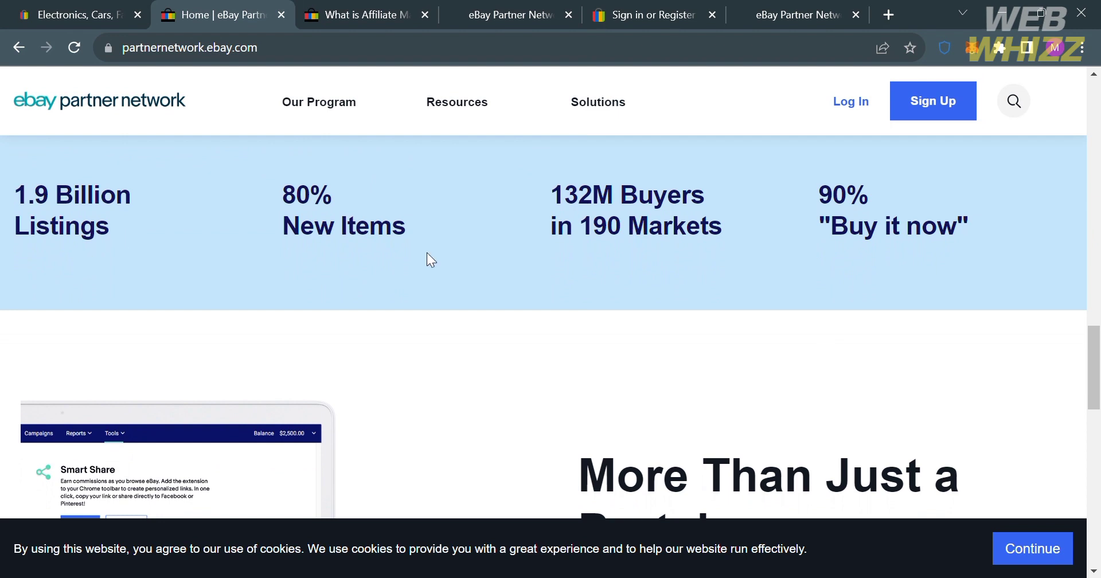
{"action": "scroll", "coordinate": [434, 256], "scroll_direction": "down", "scroll_amount": 1}
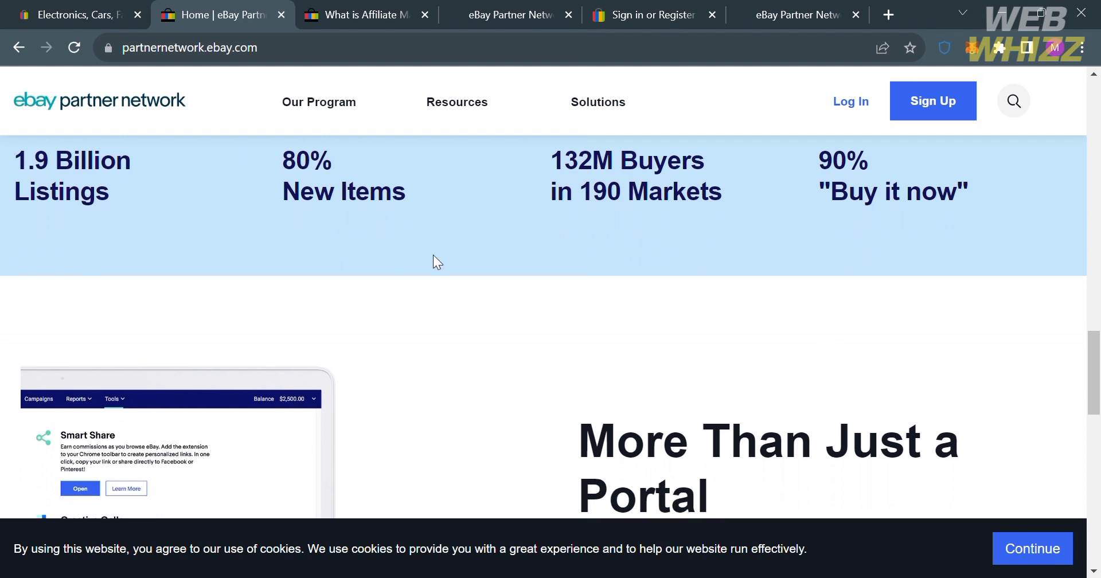
{"action": "scroll", "coordinate": [433, 256], "scroll_direction": "down", "scroll_amount": 4}
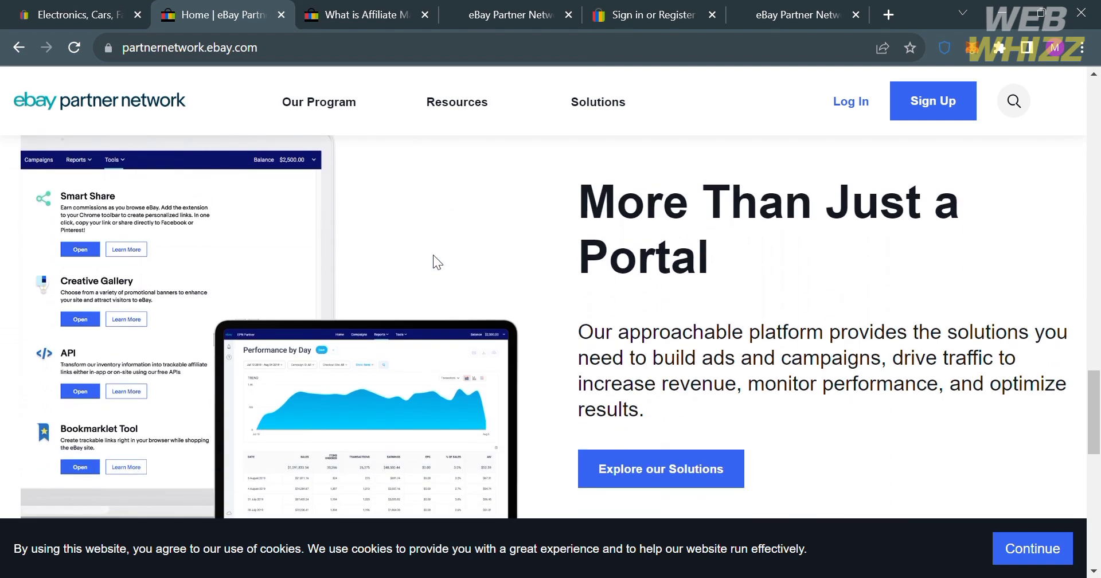
{"action": "scroll", "coordinate": [434, 256], "scroll_direction": "down", "scroll_amount": 5}
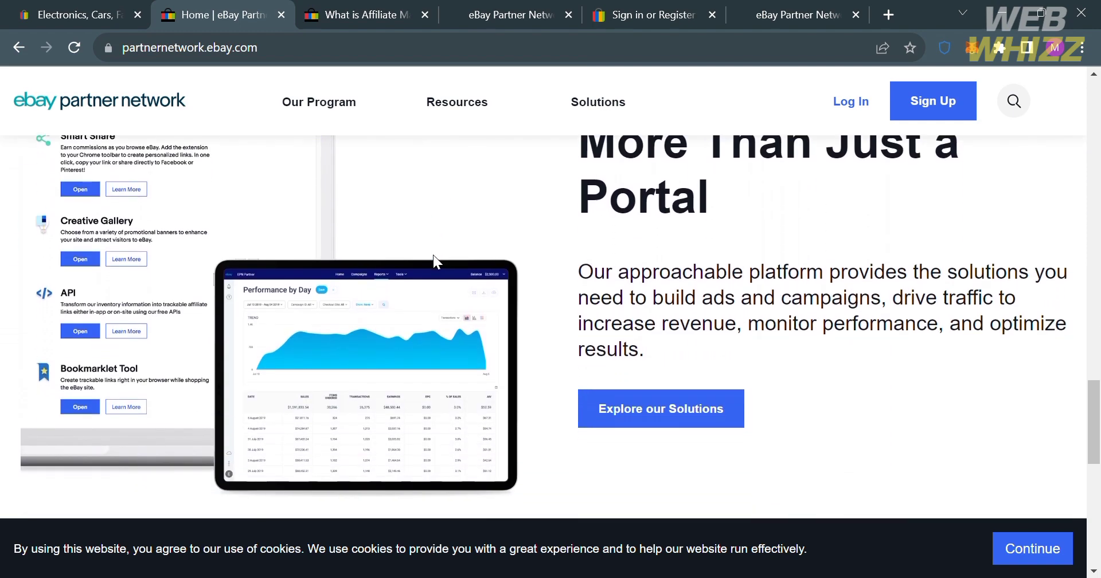
{"action": "scroll", "coordinate": [434, 256], "scroll_direction": "down", "scroll_amount": 3}
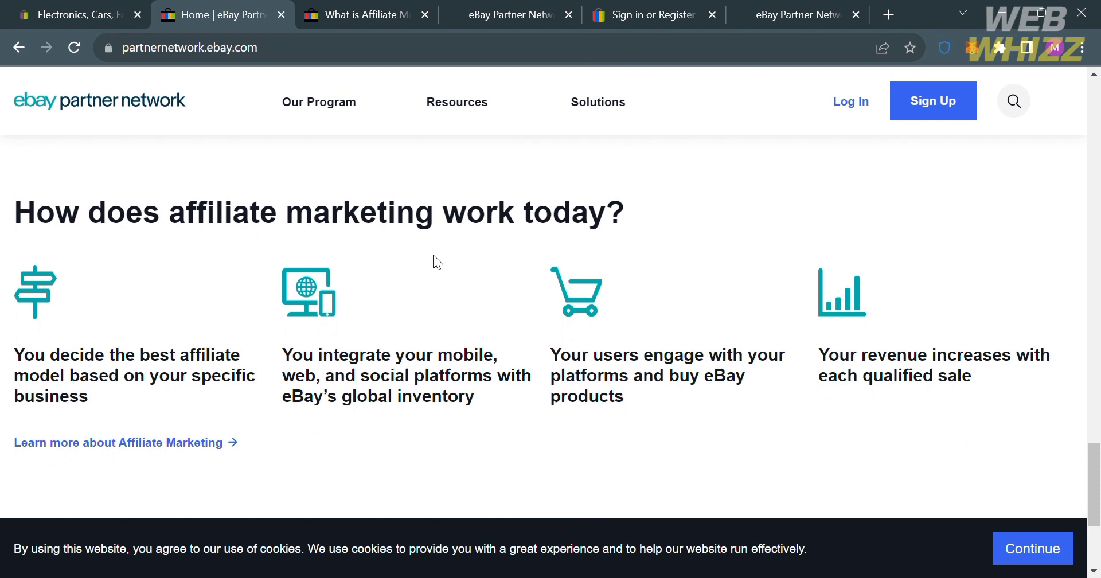
{"action": "scroll", "coordinate": [434, 257], "scroll_direction": "down", "scroll_amount": 3}
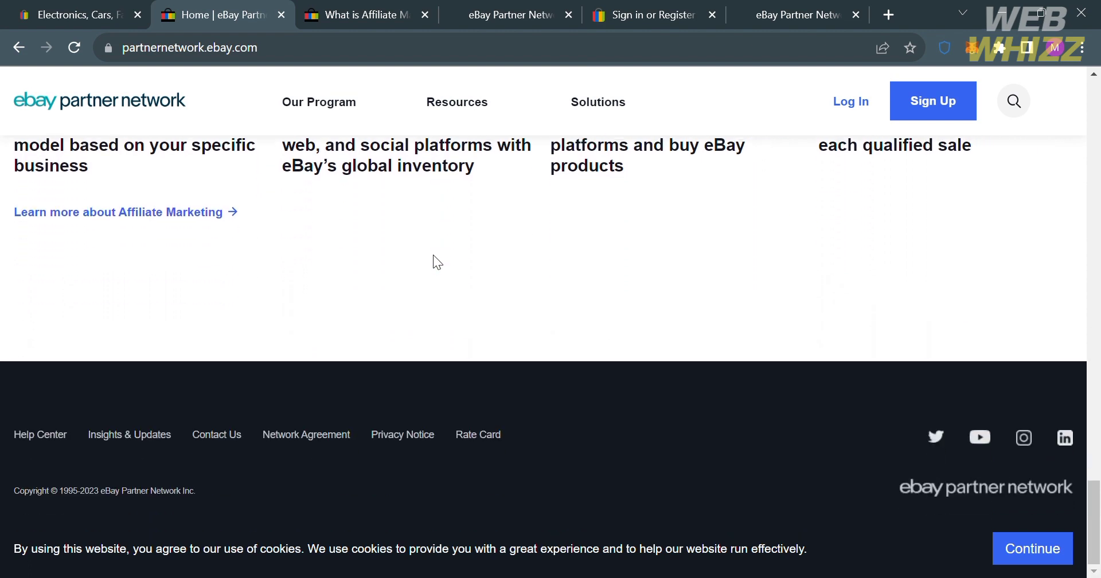
{"action": "scroll", "coordinate": [433, 256], "scroll_direction": "up", "scroll_amount": 3}
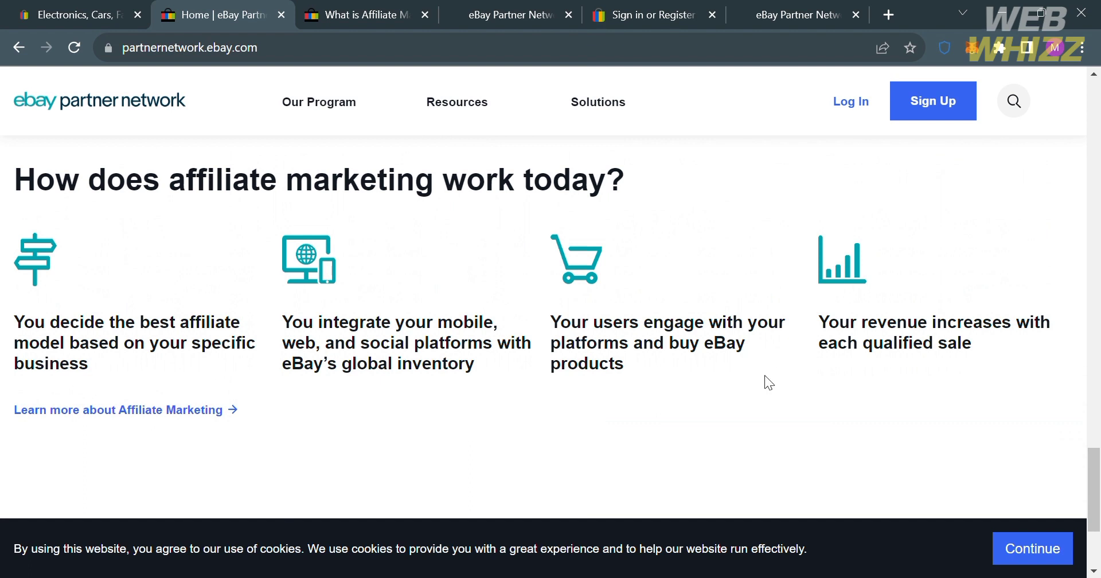
Step: Open the 'What is Affiliate Marketing?' article and accept the cookie notice
{"action": "left_click", "coordinate": [215, 422]}
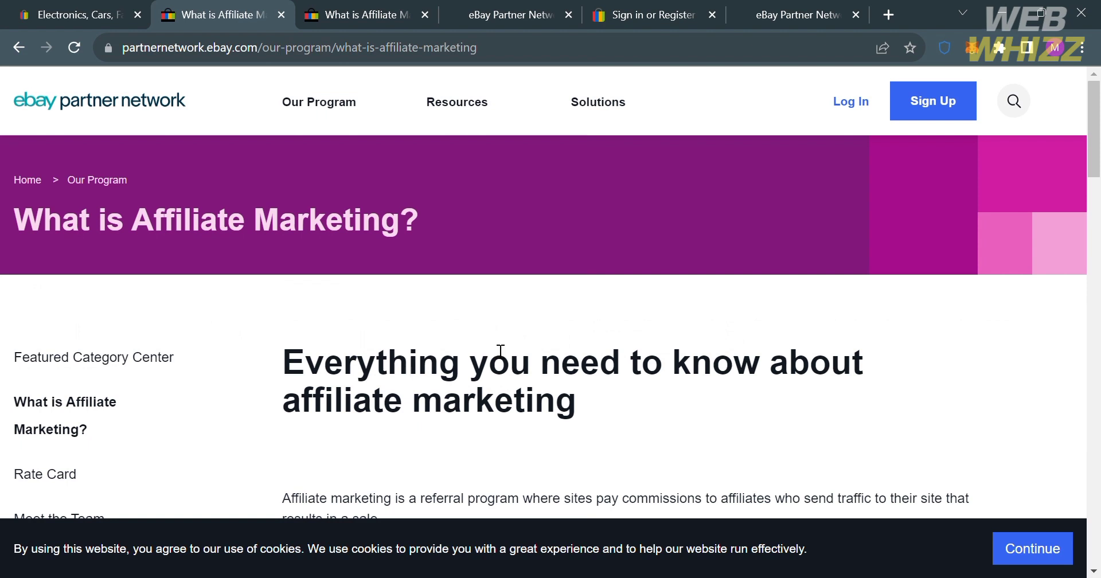
{"action": "scroll", "coordinate": [634, 358], "scroll_direction": "down", "scroll_amount": 3}
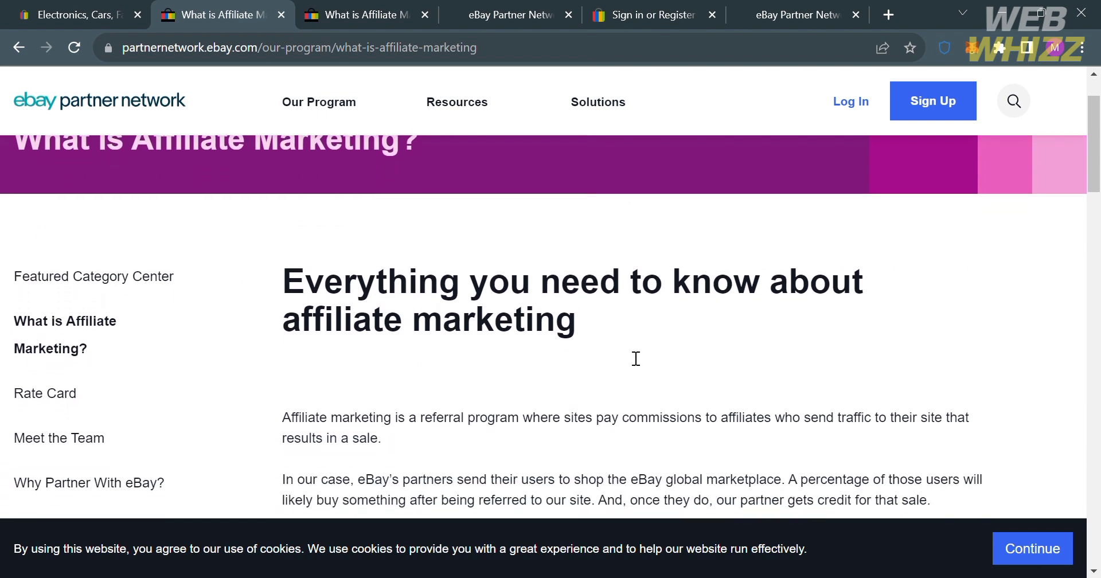
{"action": "scroll", "coordinate": [635, 358], "scroll_direction": "down", "scroll_amount": 3}
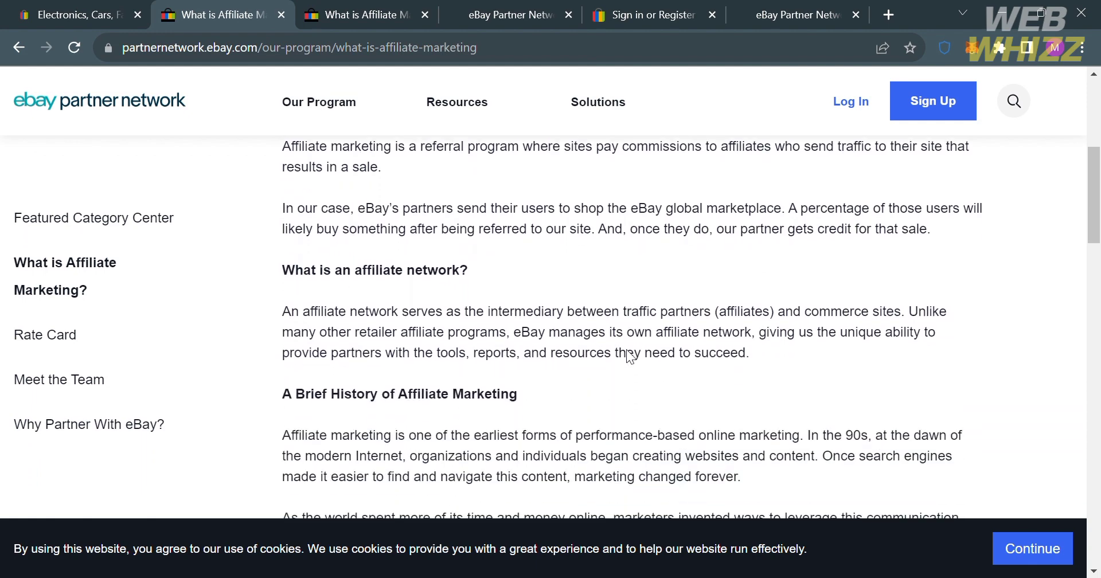
{"action": "scroll", "coordinate": [631, 357], "scroll_direction": "up", "scroll_amount": 2}
{"action": "scroll", "coordinate": [626, 350], "scroll_direction": "up", "scroll_amount": 4}
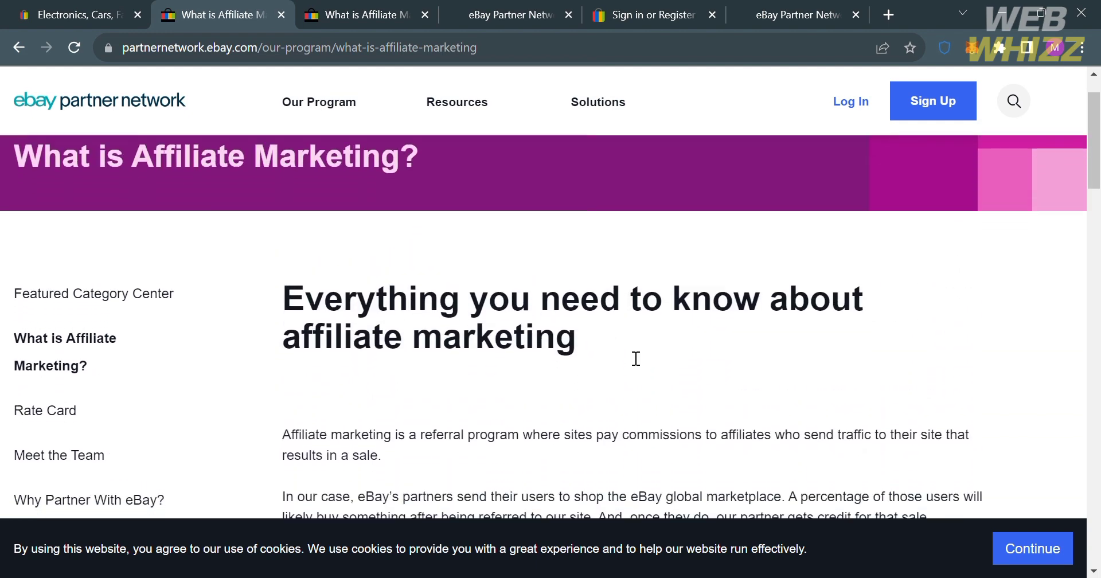
{"action": "scroll", "coordinate": [635, 358], "scroll_direction": "down", "scroll_amount": 2}
{"action": "scroll", "coordinate": [634, 359], "scroll_direction": "down", "scroll_amount": 2}
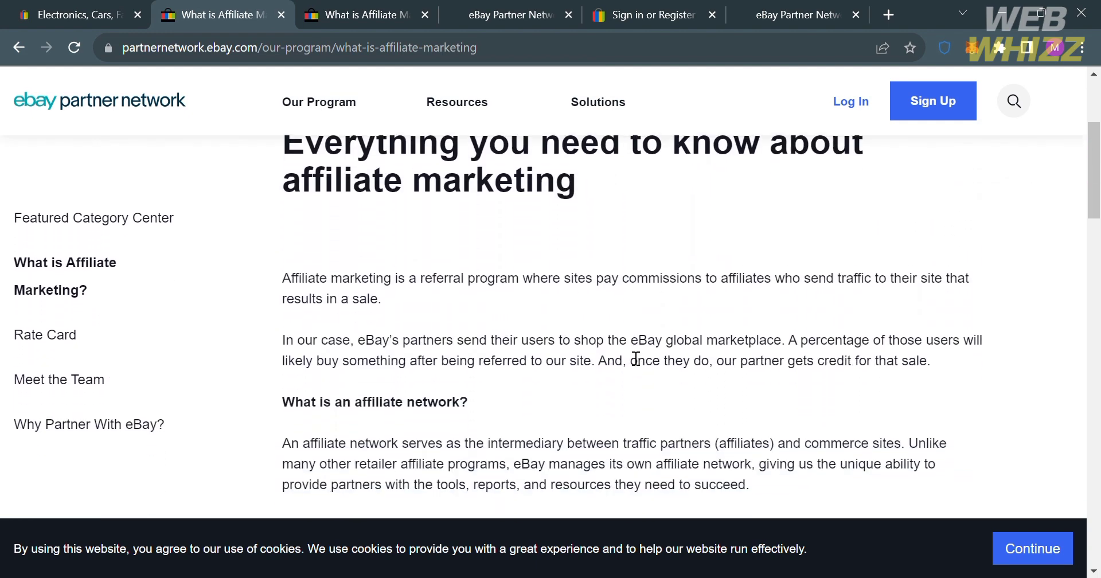
{"action": "left_click", "coordinate": [1070, 549]}
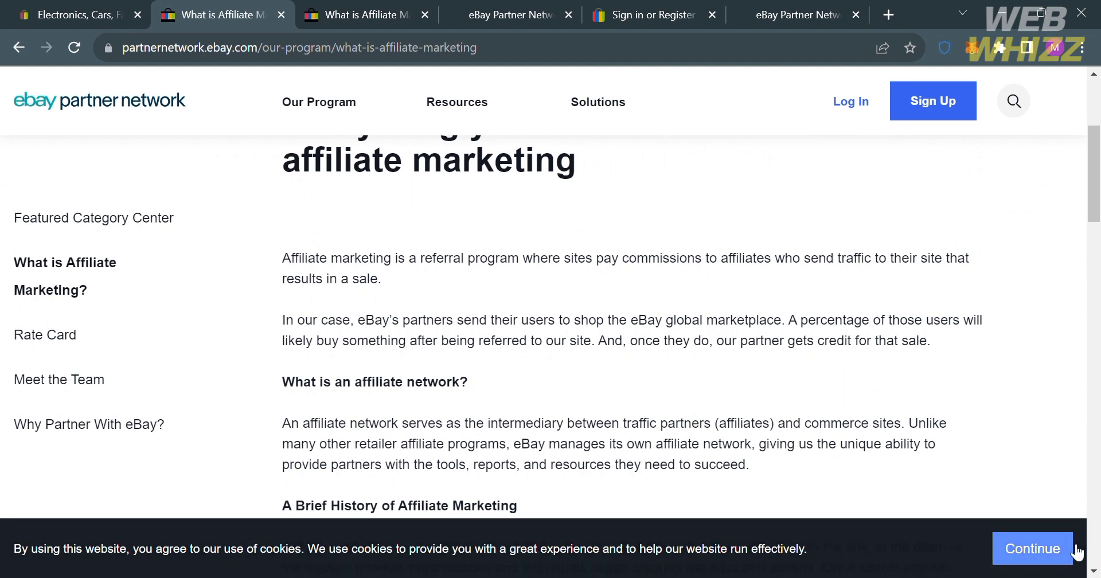
Step: Scroll through the article and briefly select the paragraph on how affiliates get paid
{"action": "scroll", "coordinate": [849, 453], "scroll_direction": "up", "scroll_amount": 5}
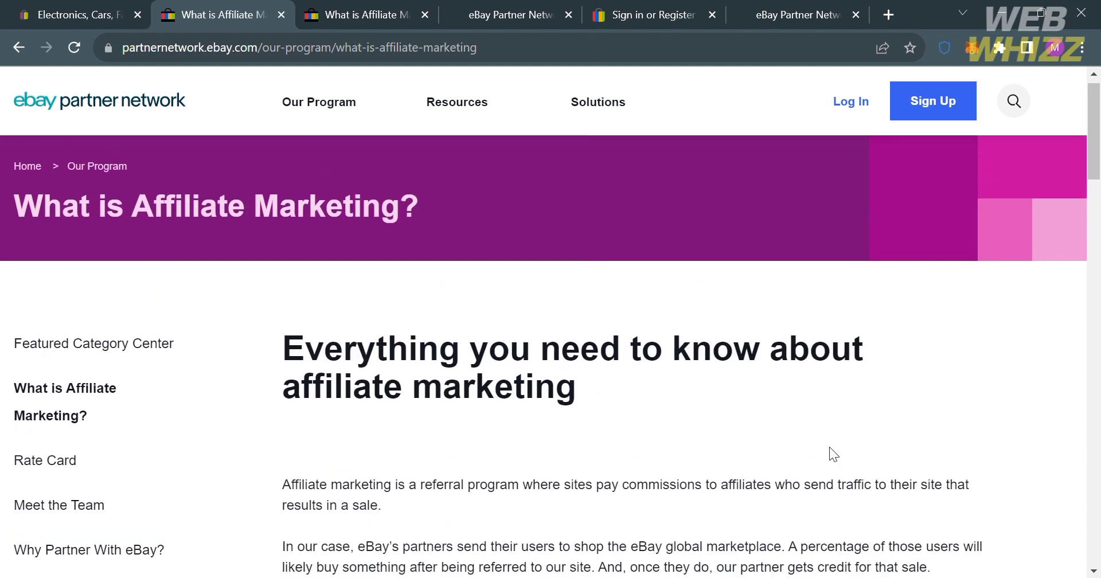
{"action": "scroll", "coordinate": [829, 446], "scroll_direction": "down", "scroll_amount": 2}
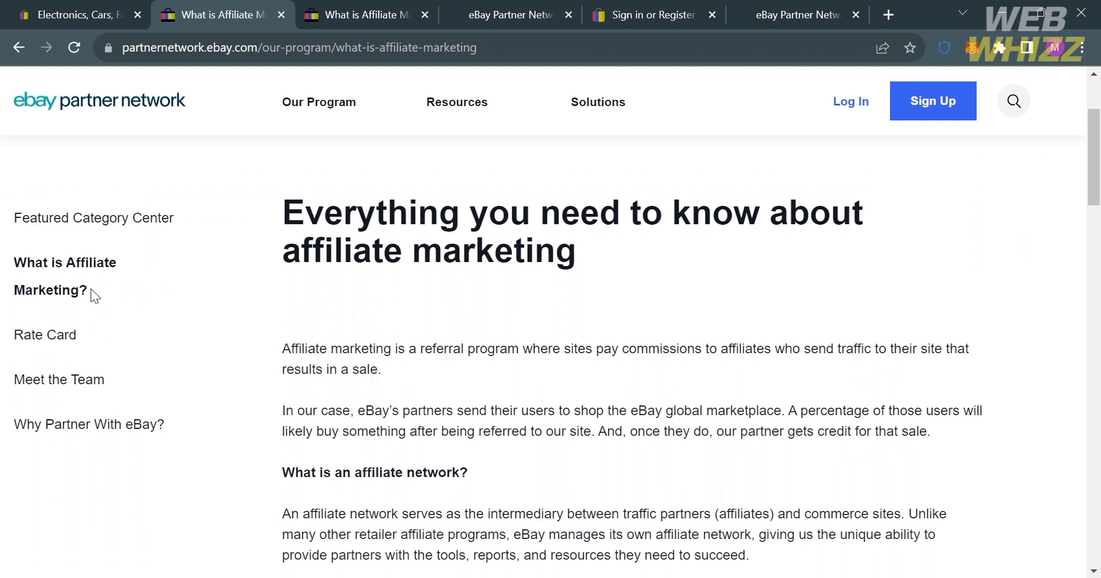
{"action": "scroll", "coordinate": [510, 419], "scroll_direction": "down", "scroll_amount": 2}
{"action": "scroll", "coordinate": [509, 419], "scroll_direction": "down", "scroll_amount": 1}
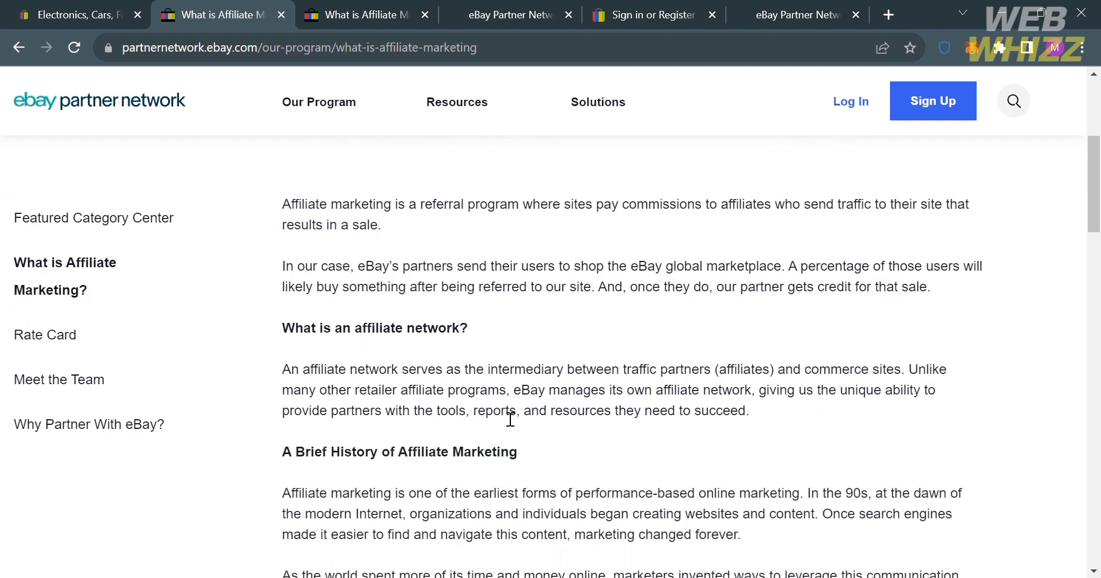
{"action": "scroll", "coordinate": [509, 419], "scroll_direction": "down", "scroll_amount": 1}
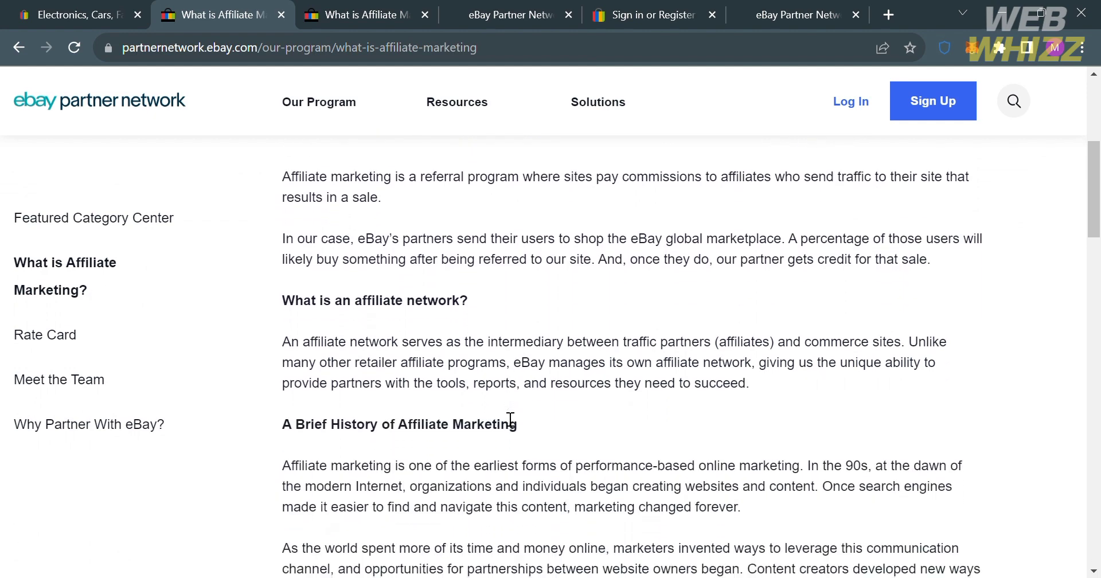
{"action": "scroll", "coordinate": [502, 414], "scroll_direction": "down", "scroll_amount": 1}
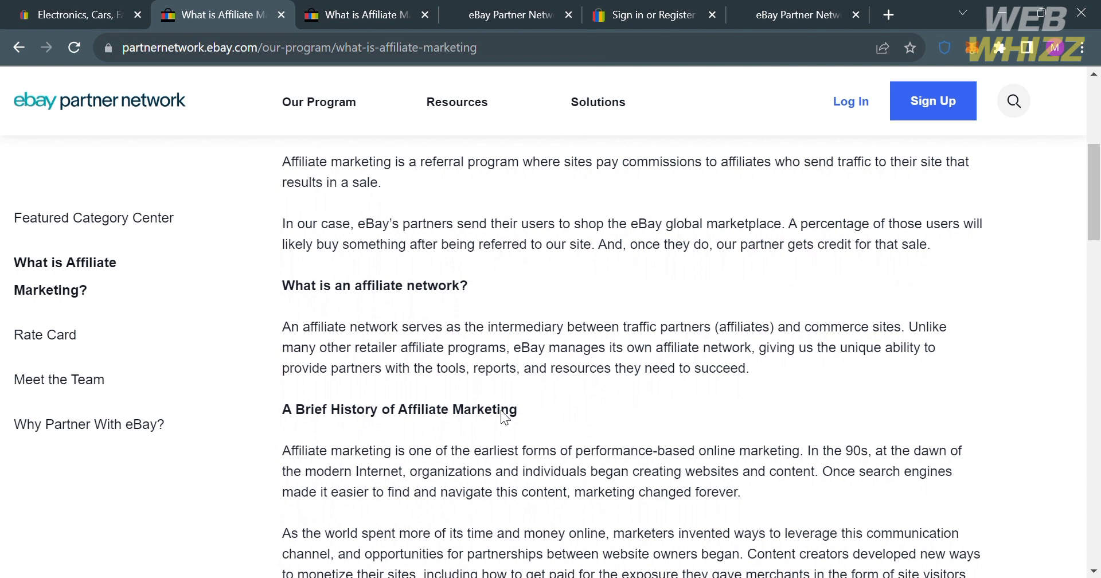
{"action": "scroll", "coordinate": [501, 411], "scroll_direction": "down", "scroll_amount": 1}
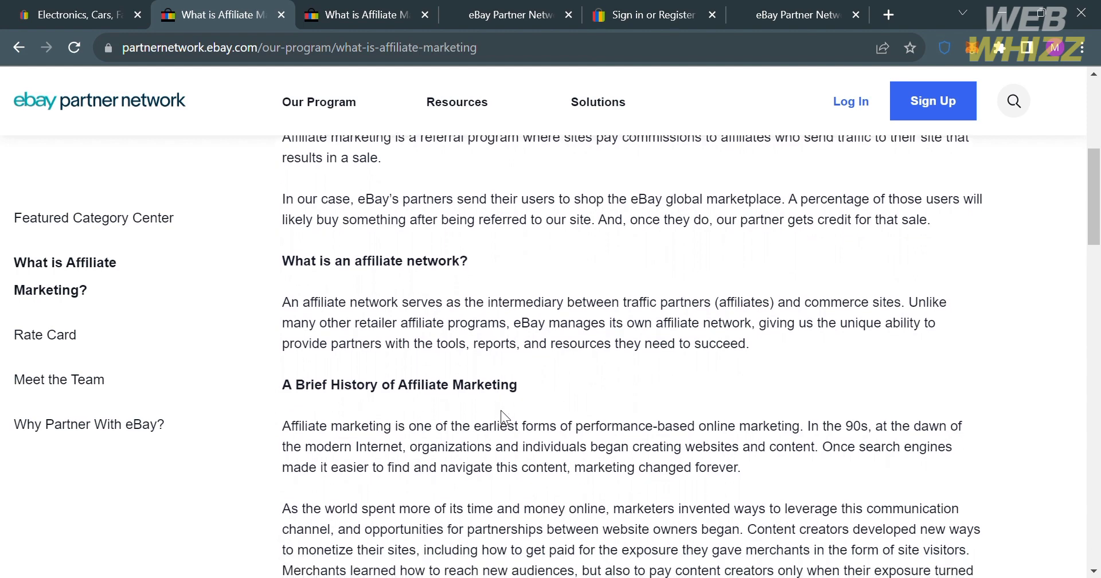
{"action": "scroll", "coordinate": [398, 398], "scroll_direction": "down", "scroll_amount": 3}
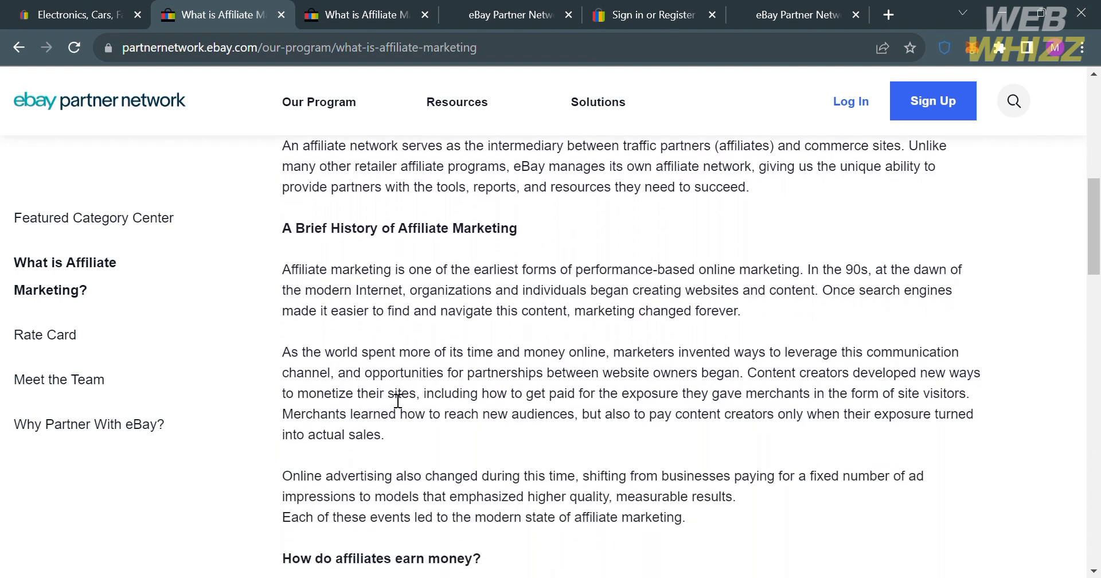
{"action": "scroll", "coordinate": [545, 405], "scroll_direction": "down", "scroll_amount": 6}
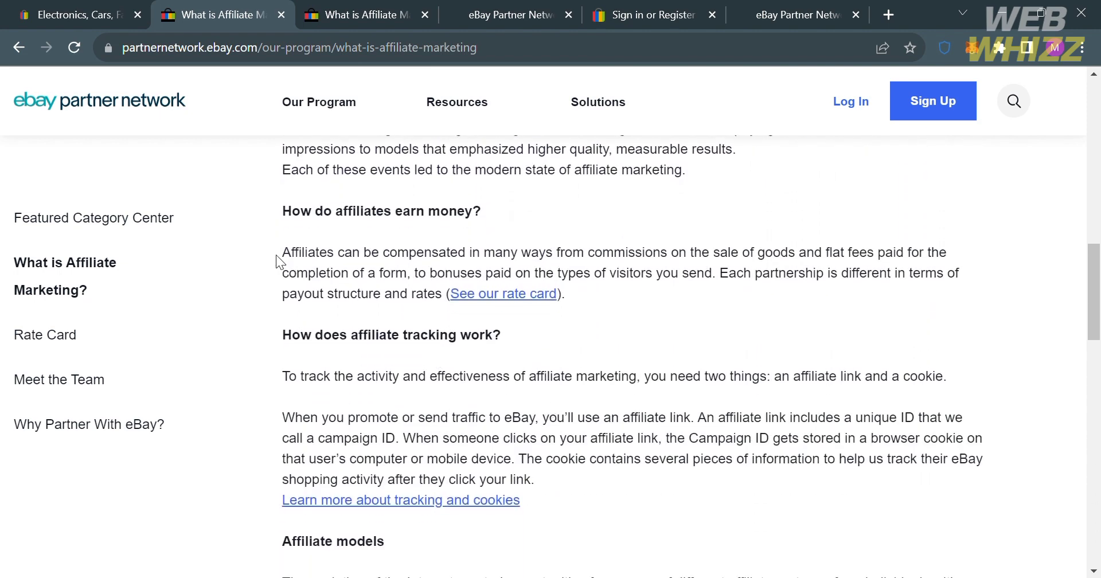
{"action": "left_click_drag", "start_coordinate": [277, 255], "coordinate": [639, 305]}
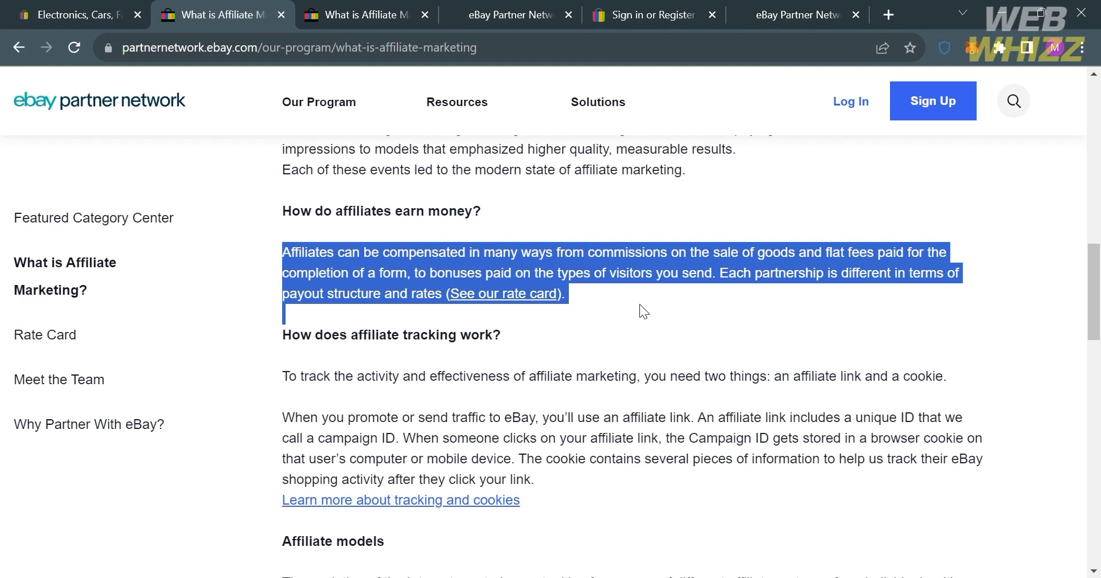
{"action": "left_click", "coordinate": [638, 304]}
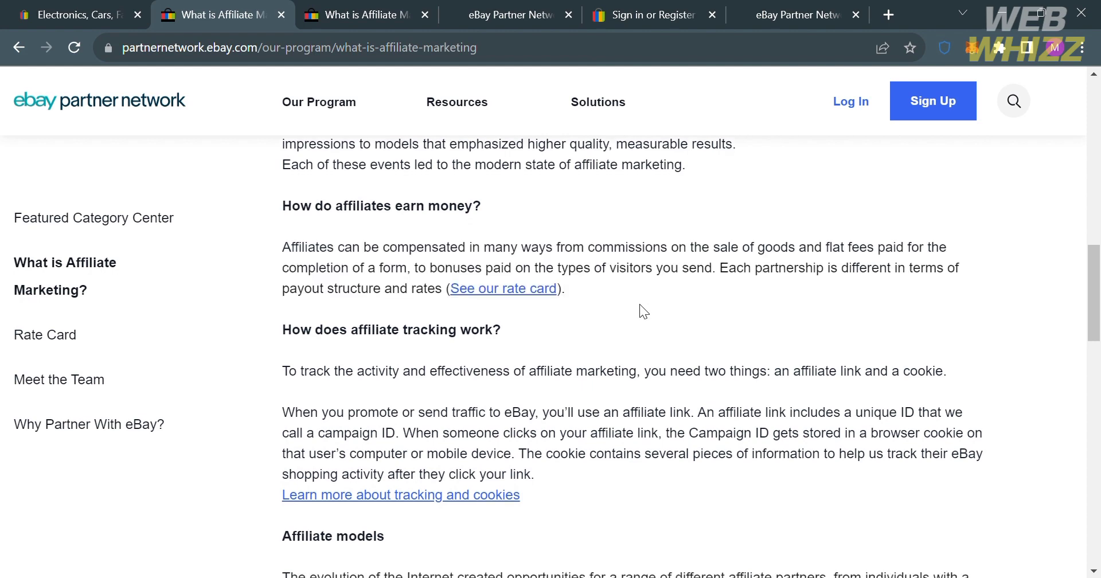
Step: Briefly select the sentence on what tracking requires, then scroll on to 'Affiliate models'
{"action": "scroll", "coordinate": [639, 304], "scroll_direction": "down", "scroll_amount": 3}
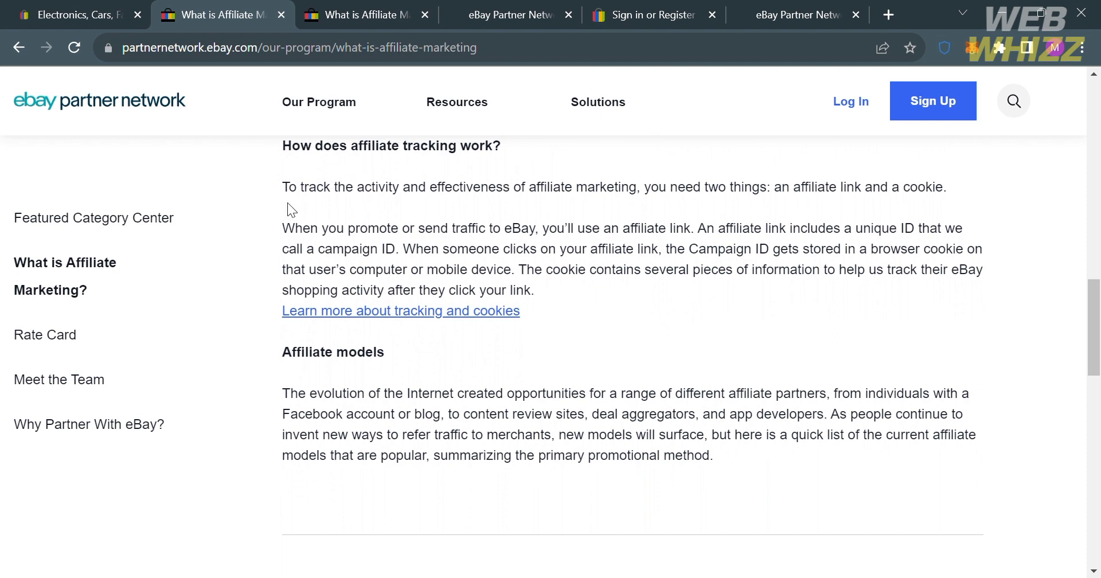
{"action": "left_click_drag", "start_coordinate": [277, 192], "coordinate": [985, 183]}
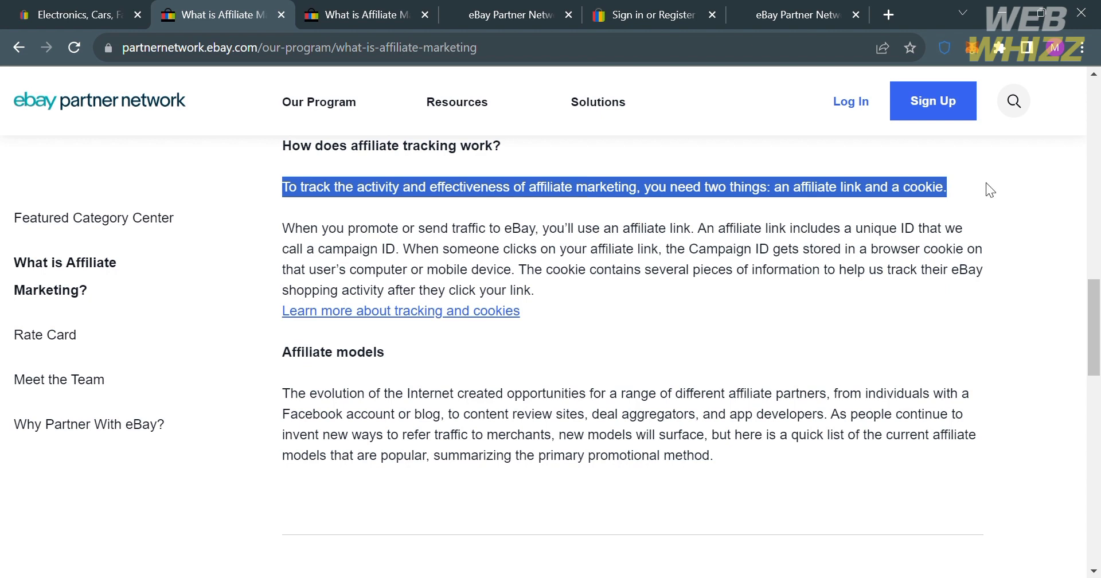
{"action": "left_click", "coordinate": [985, 183]}
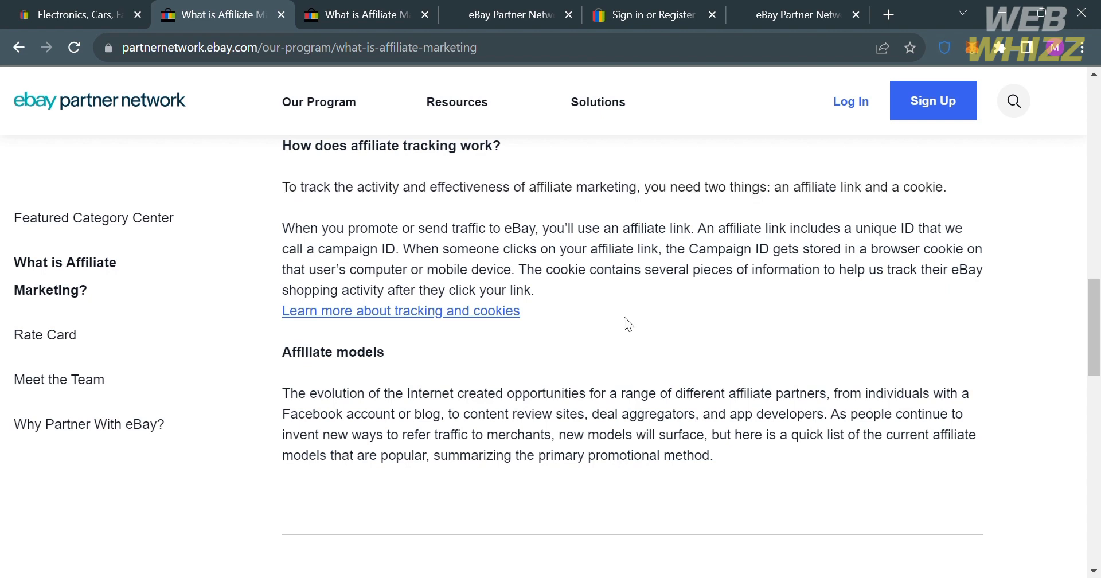
{"action": "scroll", "coordinate": [624, 318], "scroll_direction": "down", "scroll_amount": 3}
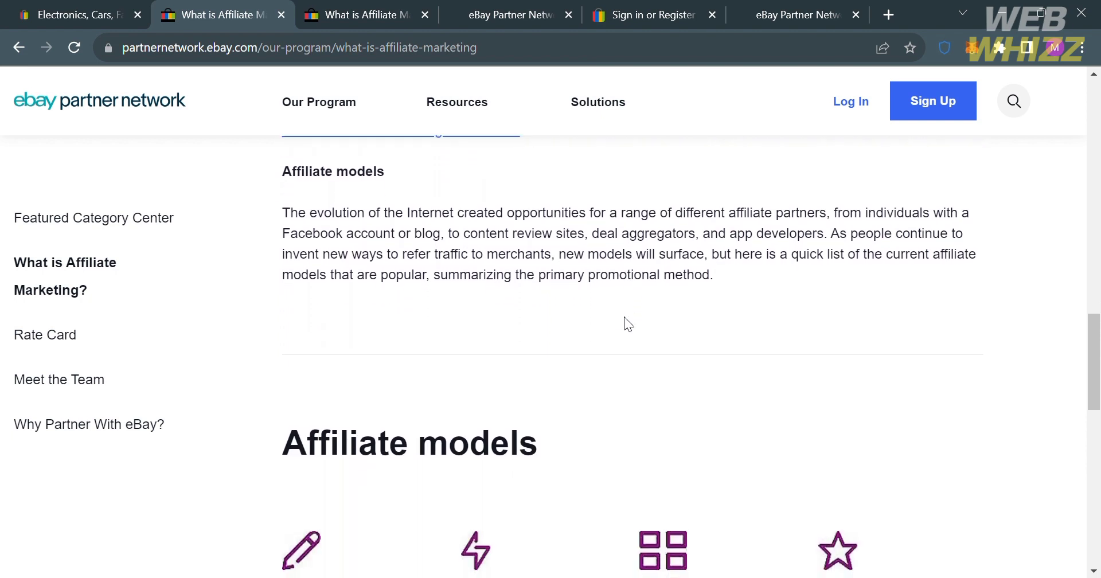
Step: Scroll down the article and open Rate Card from the left sidebar
{"action": "scroll", "coordinate": [625, 318], "scroll_direction": "down", "scroll_amount": 4}
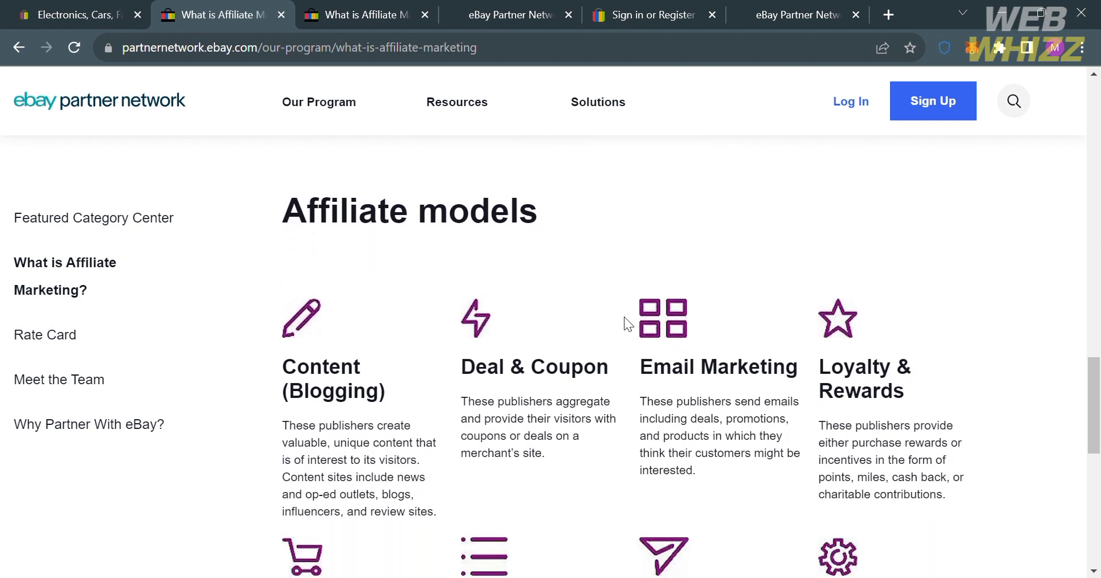
{"action": "scroll", "coordinate": [625, 322], "scroll_direction": "down", "scroll_amount": 1}
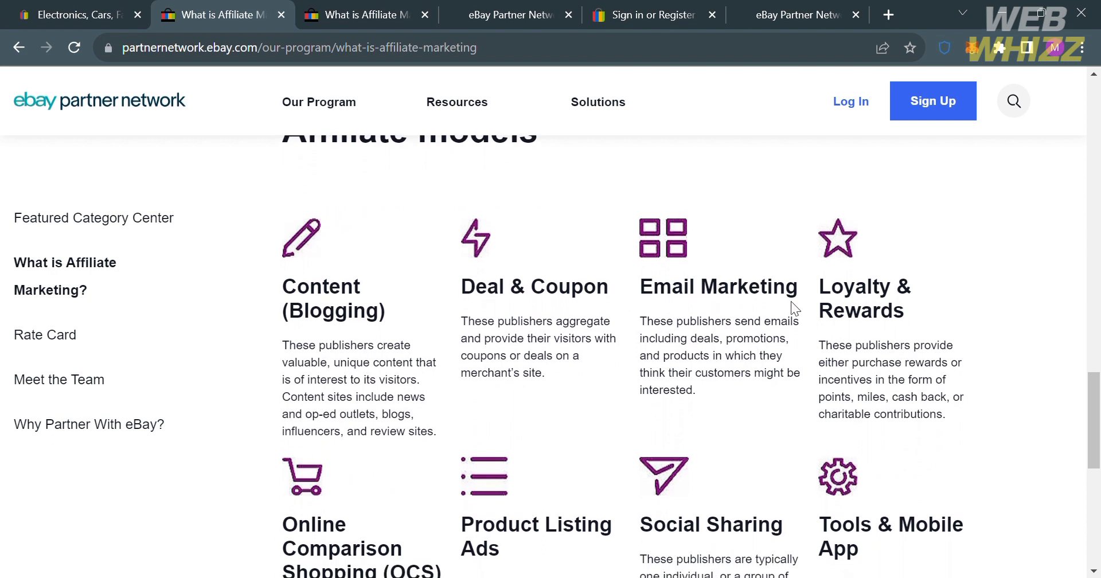
{"action": "scroll", "coordinate": [789, 401], "scroll_direction": "down", "scroll_amount": 4}
{"action": "scroll", "coordinate": [745, 455], "scroll_direction": "down", "scroll_amount": 3}
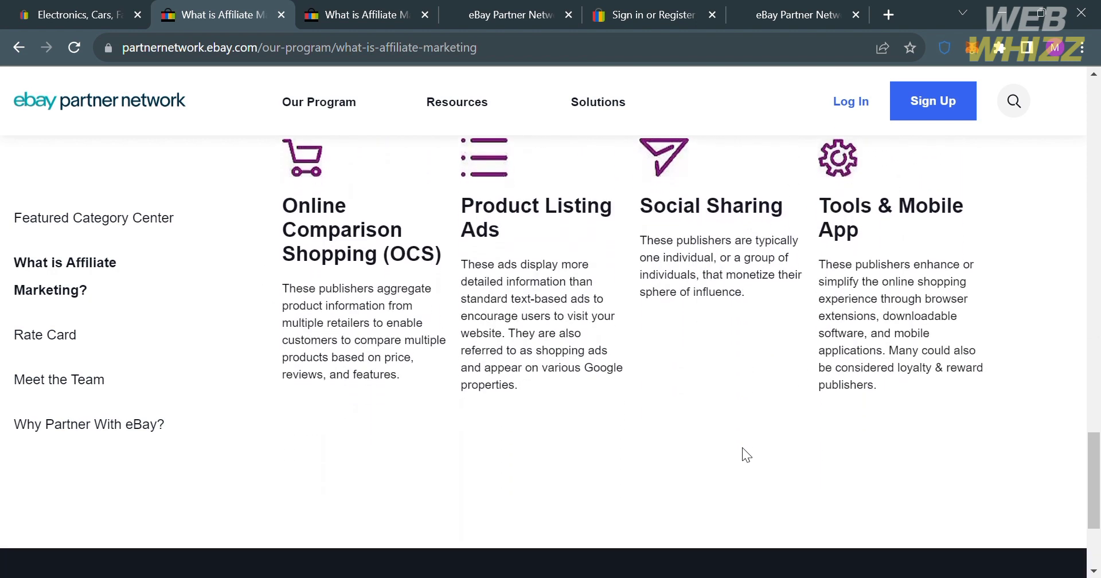
{"action": "scroll", "coordinate": [745, 455], "scroll_direction": "up", "scroll_amount": 4}
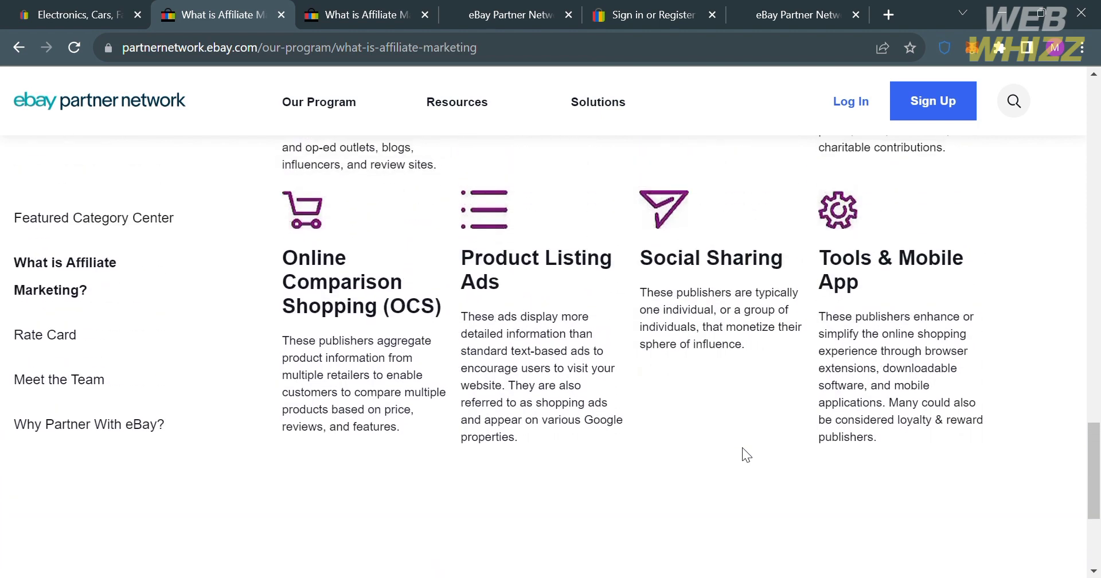
{"action": "left_click", "coordinate": [50, 335]}
Step: On the Rate Card page, briefly highlight the first qualifying-transaction condition and scroll to the commission table
{"action": "left_click", "coordinate": [50, 334]}
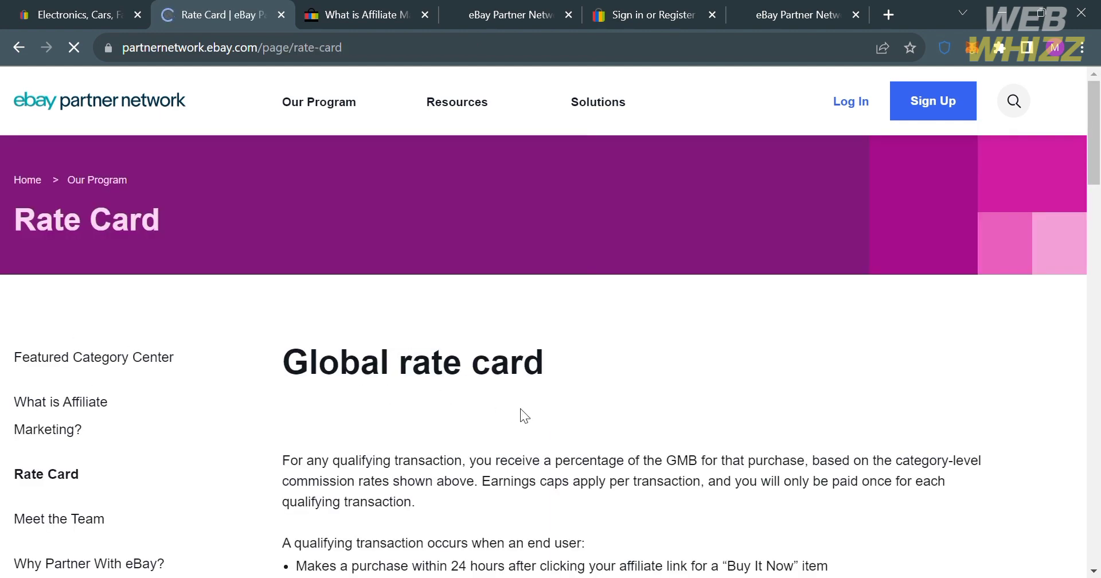
{"action": "scroll", "coordinate": [520, 408], "scroll_direction": "down", "scroll_amount": 3}
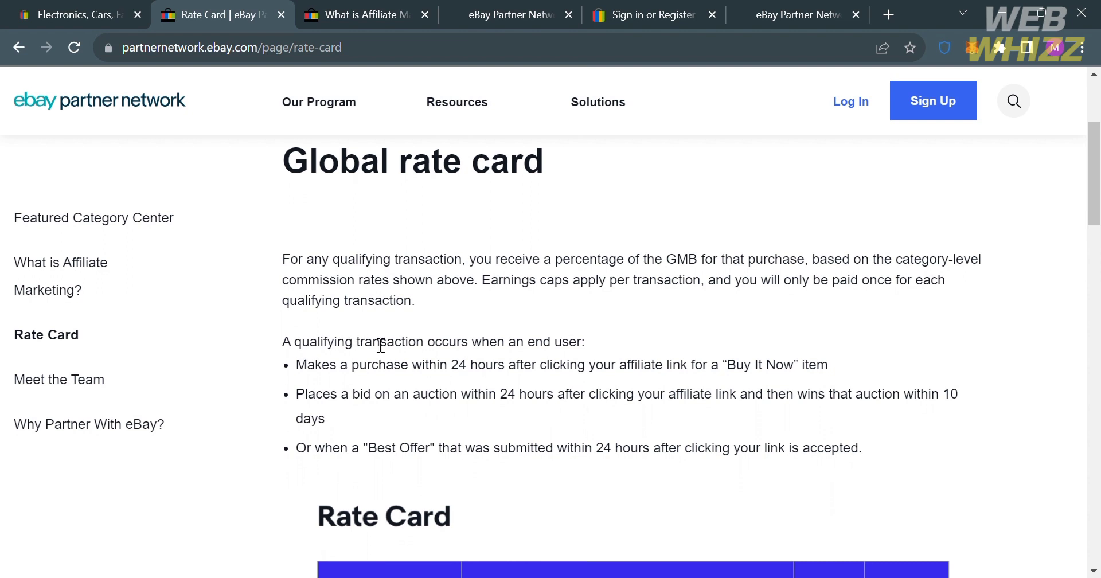
{"action": "left_click_drag", "start_coordinate": [298, 367], "coordinate": [865, 380]}
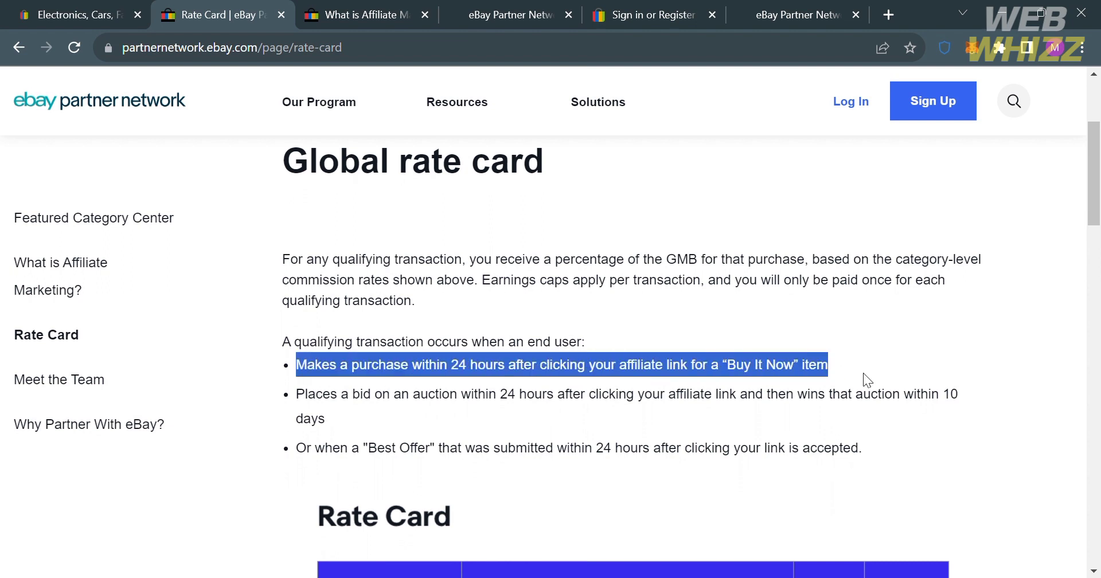
{"action": "left_click", "coordinate": [862, 372]}
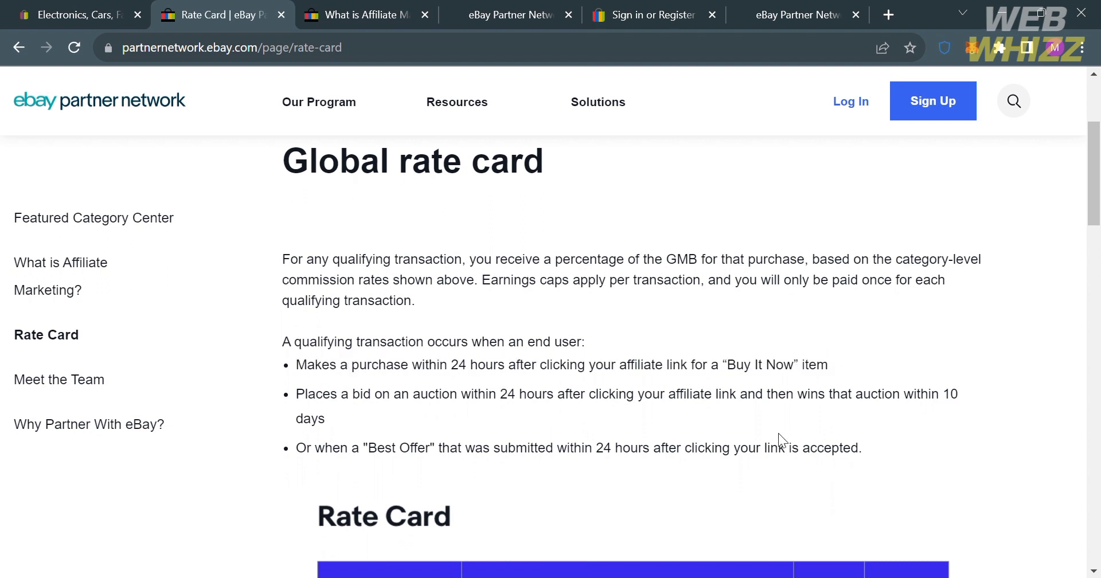
{"action": "scroll", "coordinate": [477, 468], "scroll_direction": "down", "scroll_amount": 3}
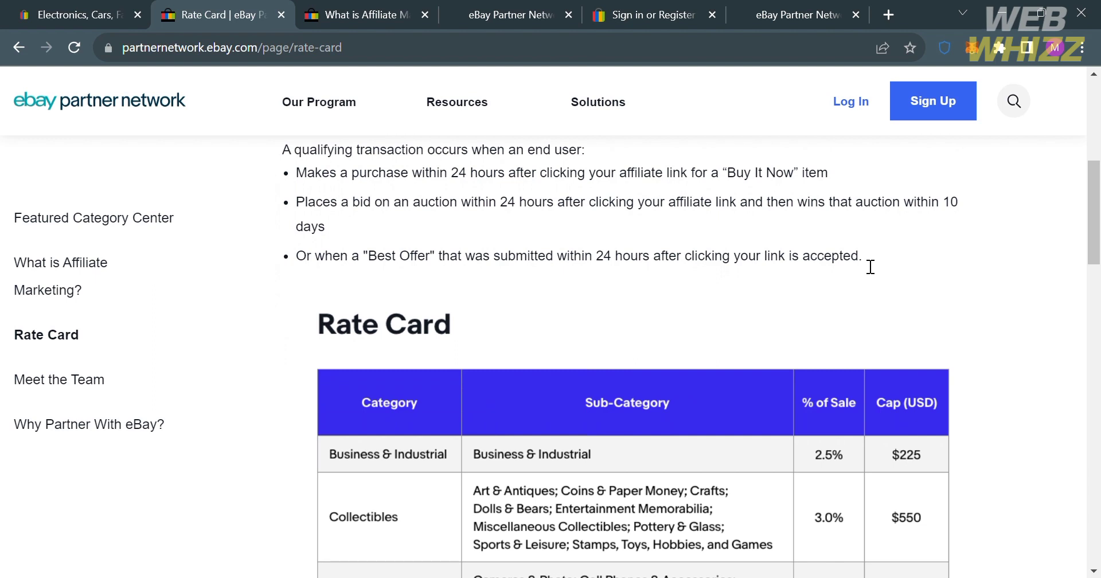
Step: Scroll through the rate table, Contract Terms and notes, then back up to the table's start
{"action": "scroll", "coordinate": [778, 415], "scroll_direction": "down", "scroll_amount": 3}
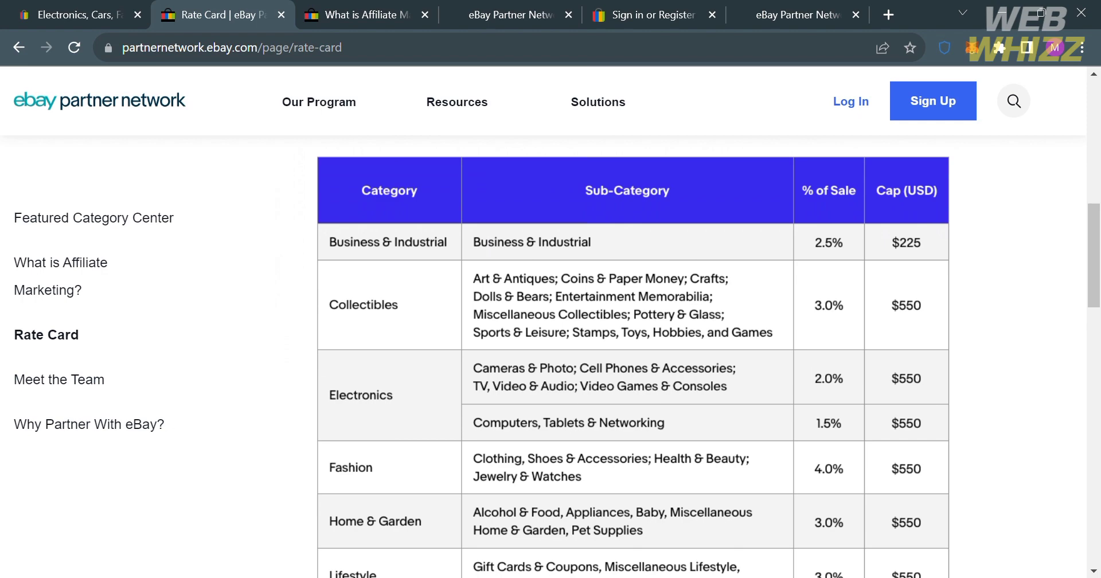
{"action": "scroll", "coordinate": [793, 439], "scroll_direction": "down", "scroll_amount": 10}
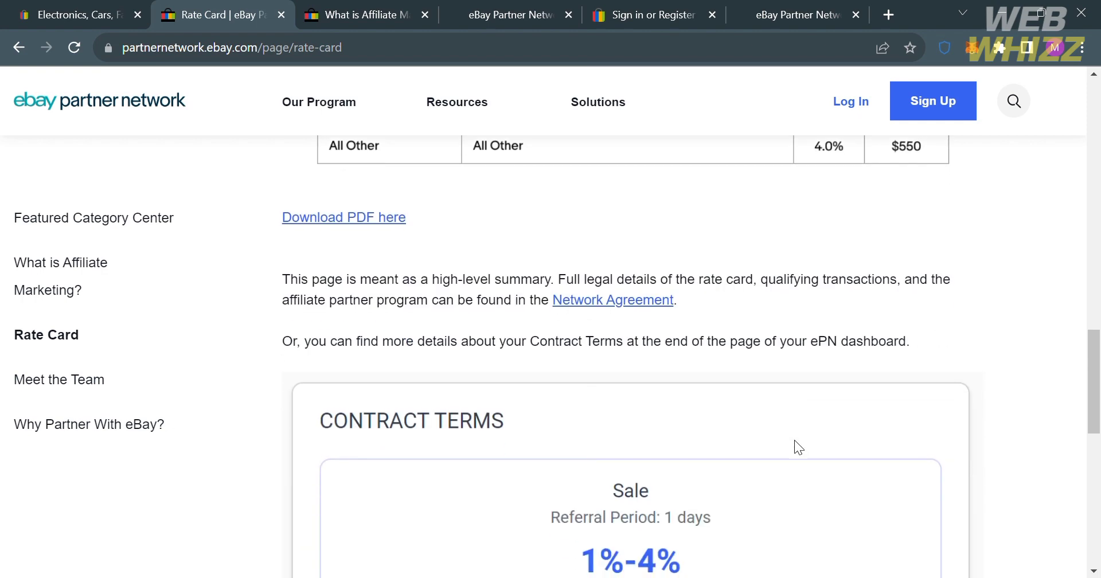
{"action": "scroll", "coordinate": [793, 439], "scroll_direction": "down", "scroll_amount": 3}
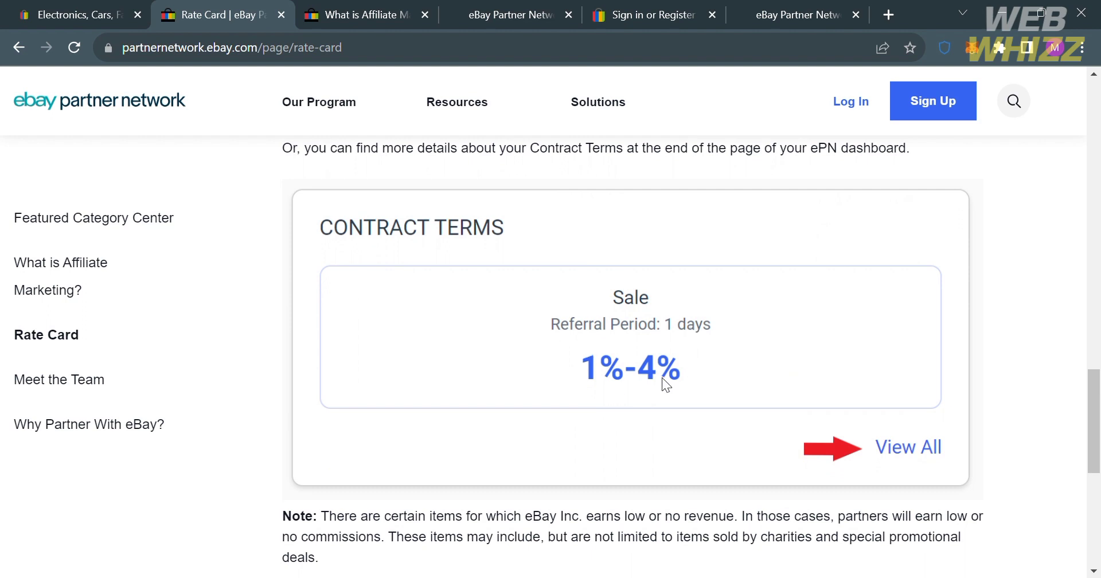
{"action": "scroll", "coordinate": [714, 438], "scroll_direction": "down", "scroll_amount": 6}
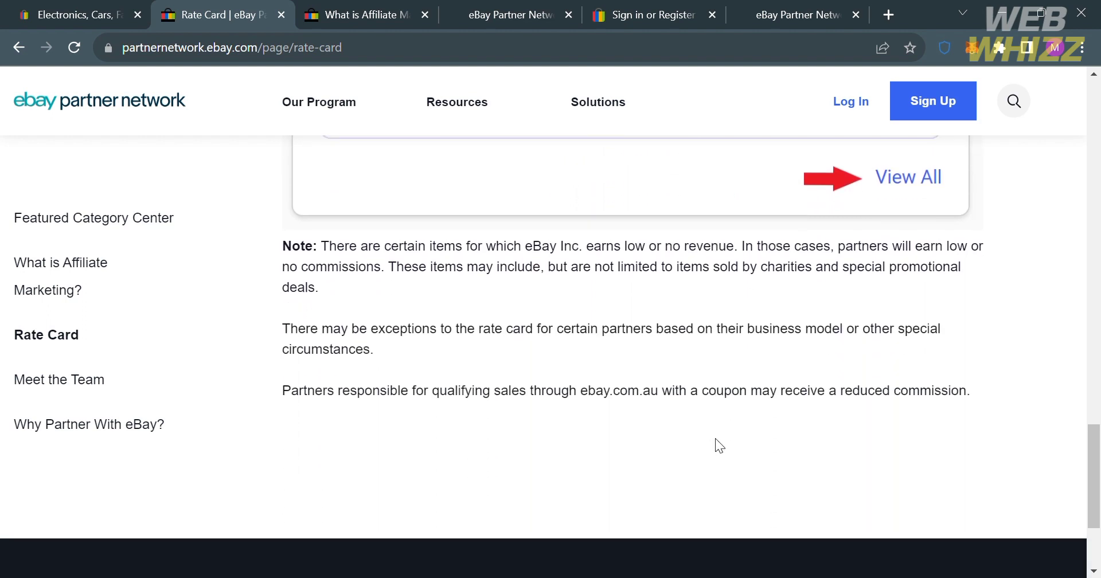
{"action": "scroll", "coordinate": [714, 446], "scroll_direction": "up", "scroll_amount": 5}
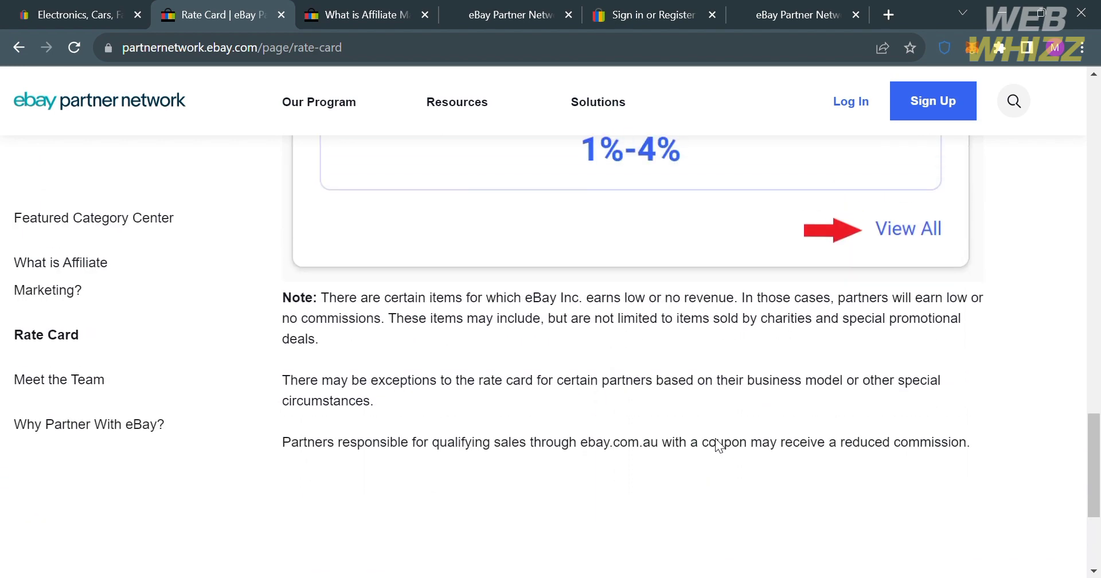
{"action": "scroll", "coordinate": [714, 439], "scroll_direction": "up", "scroll_amount": 18}
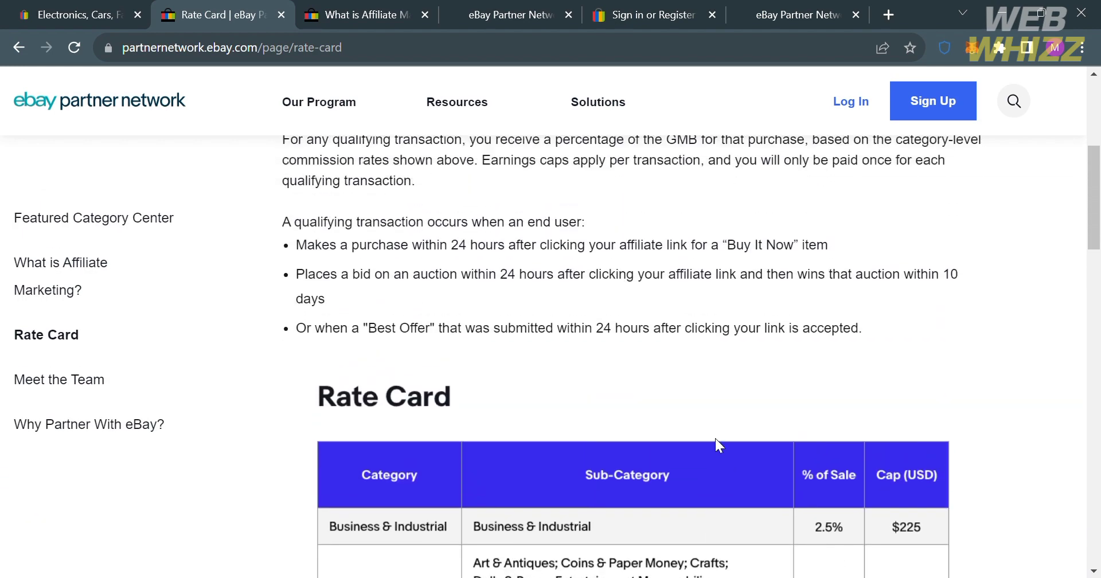
{"action": "mouse_move", "coordinate": [930, 95]}
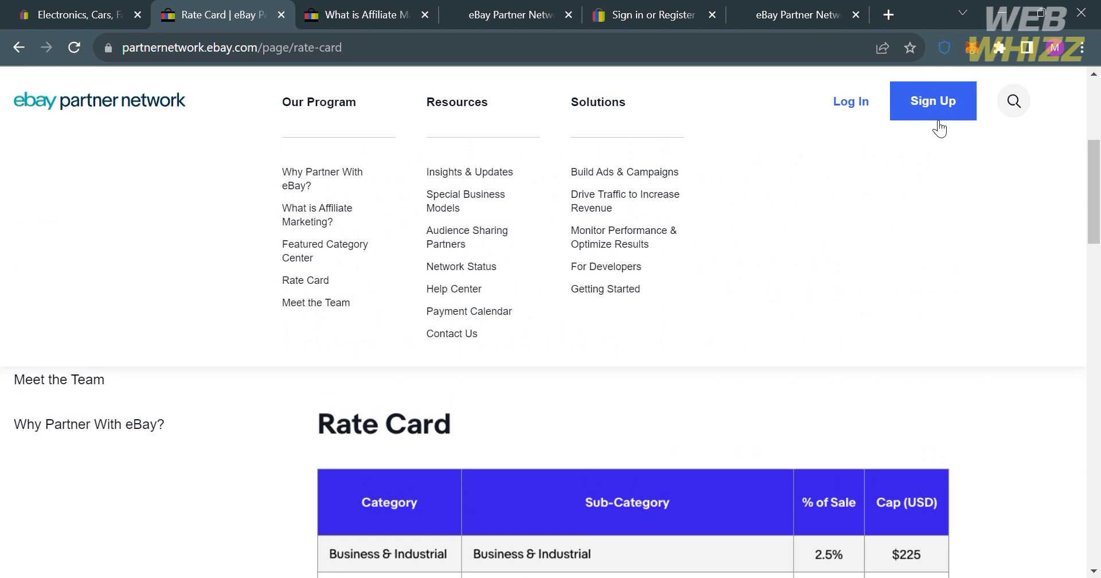
Step: Switch to the partner network signup page and sign in with the eBay account
{"action": "left_click", "coordinate": [357, 12]}
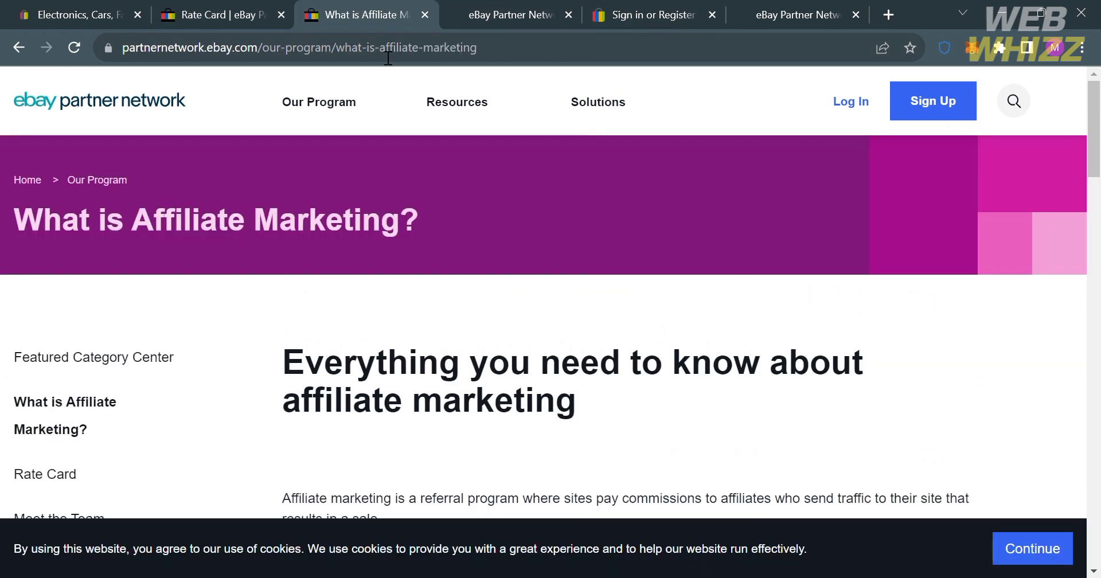
{"action": "left_click", "coordinate": [527, 8]}
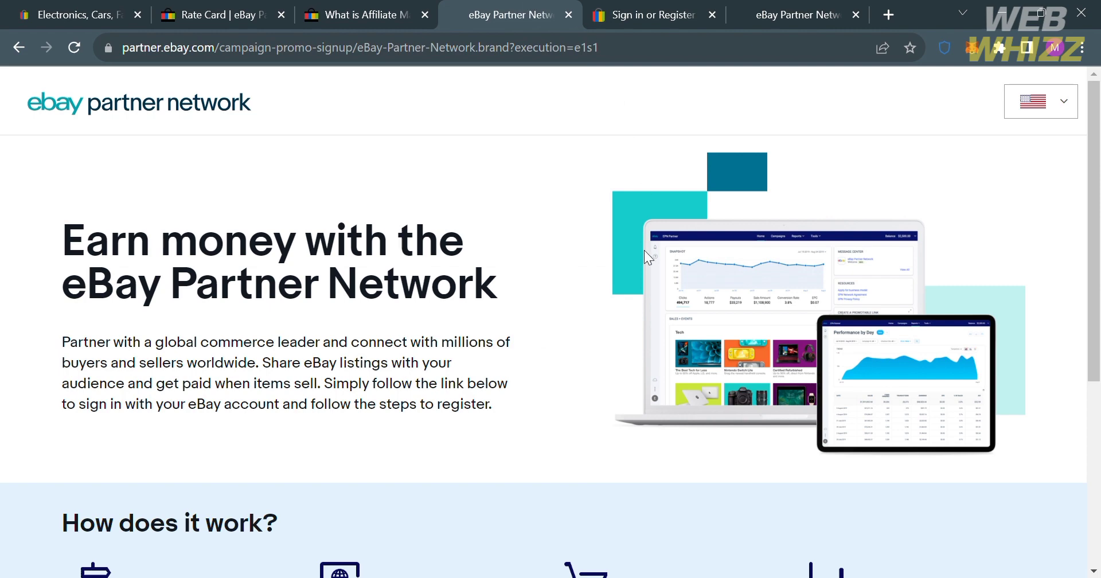
{"action": "scroll", "coordinate": [646, 292], "scroll_direction": "down", "scroll_amount": 5}
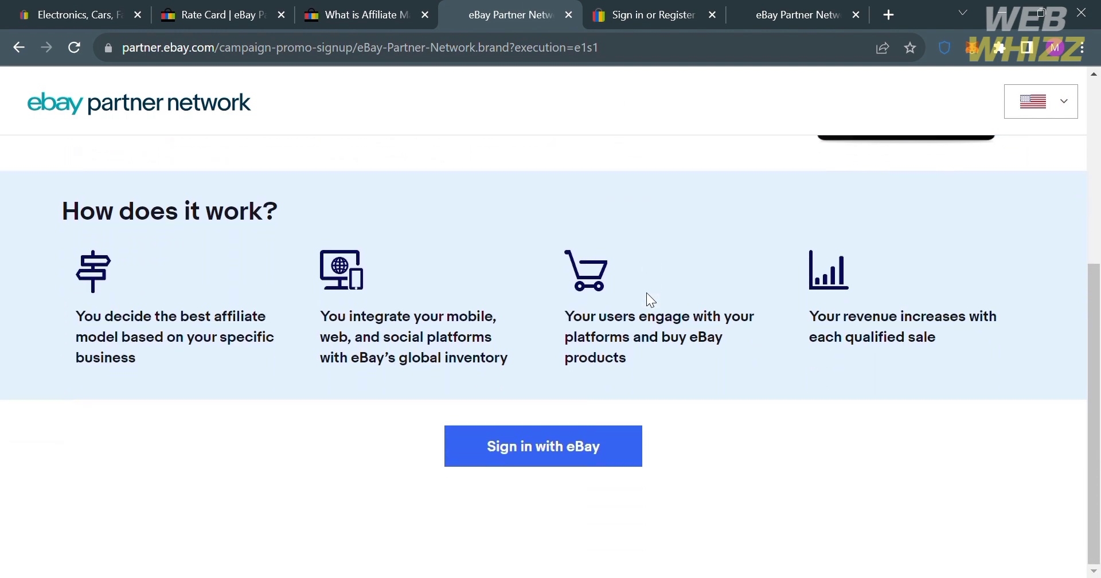
{"action": "scroll", "coordinate": [467, 263], "scroll_direction": "up", "scroll_amount": 5}
{"action": "scroll", "coordinate": [467, 333], "scroll_direction": "down", "scroll_amount": 3}
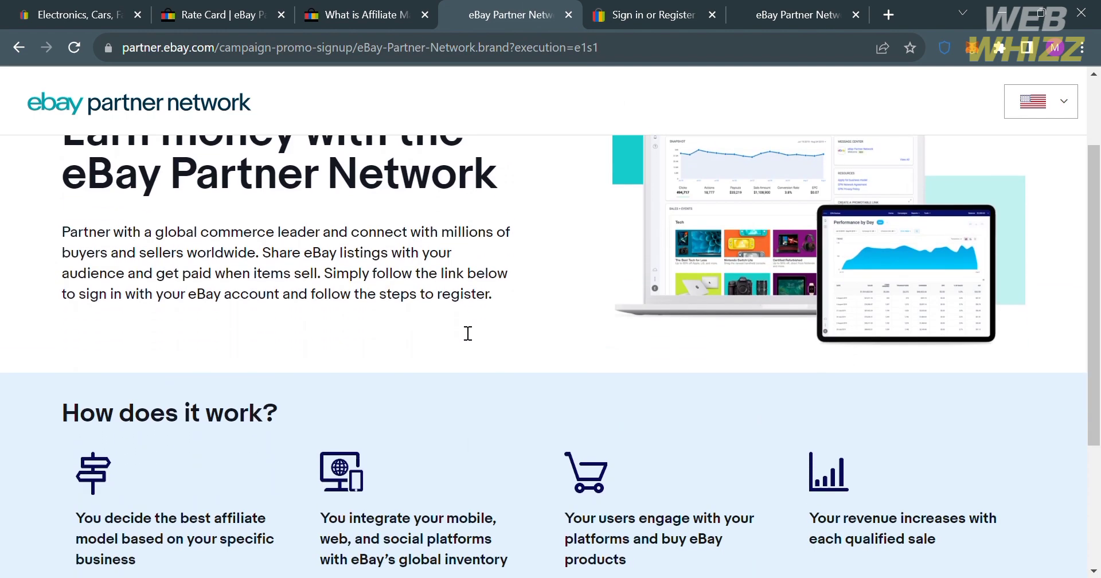
{"action": "scroll", "coordinate": [468, 333], "scroll_direction": "down", "scroll_amount": 2}
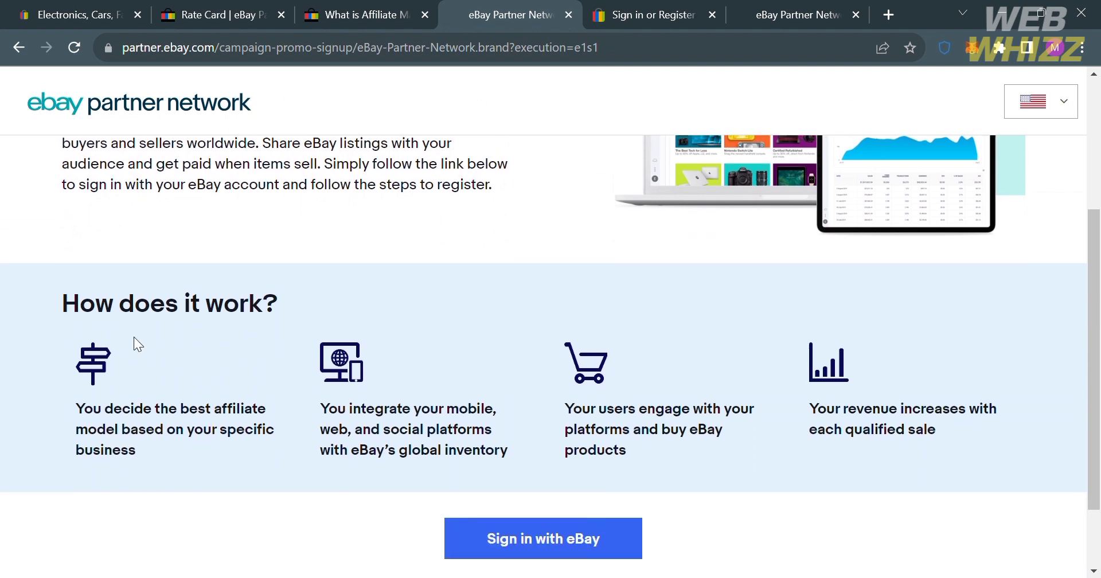
{"action": "scroll", "coordinate": [133, 336], "scroll_direction": "down", "scroll_amount": 2}
{"action": "left_click", "coordinate": [597, 446]}
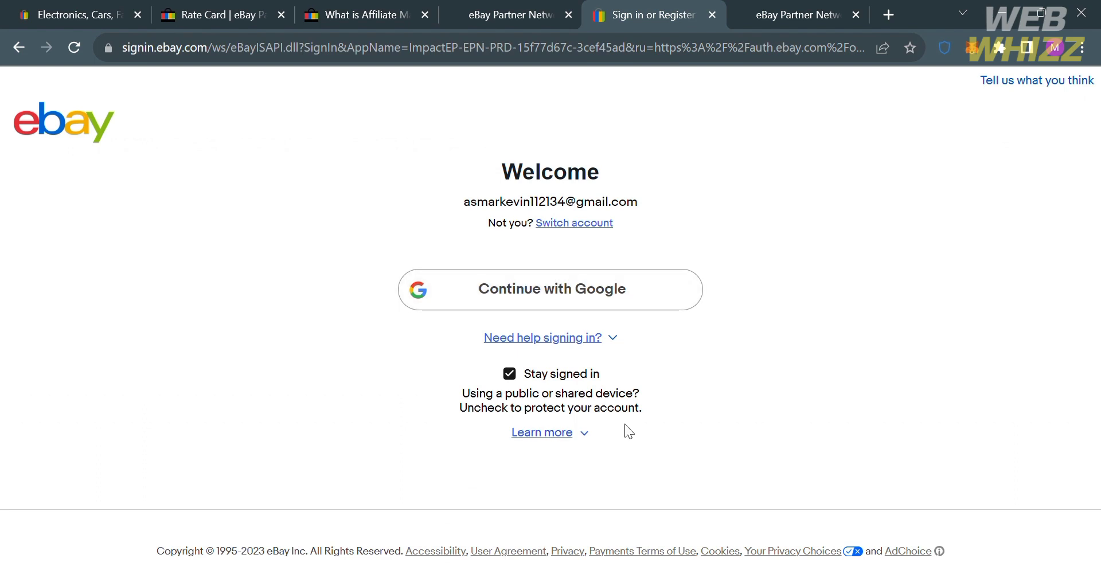
Step: Return to the now logged-in signup page and scroll down to Company Information
{"action": "left_click", "coordinate": [812, 7]}
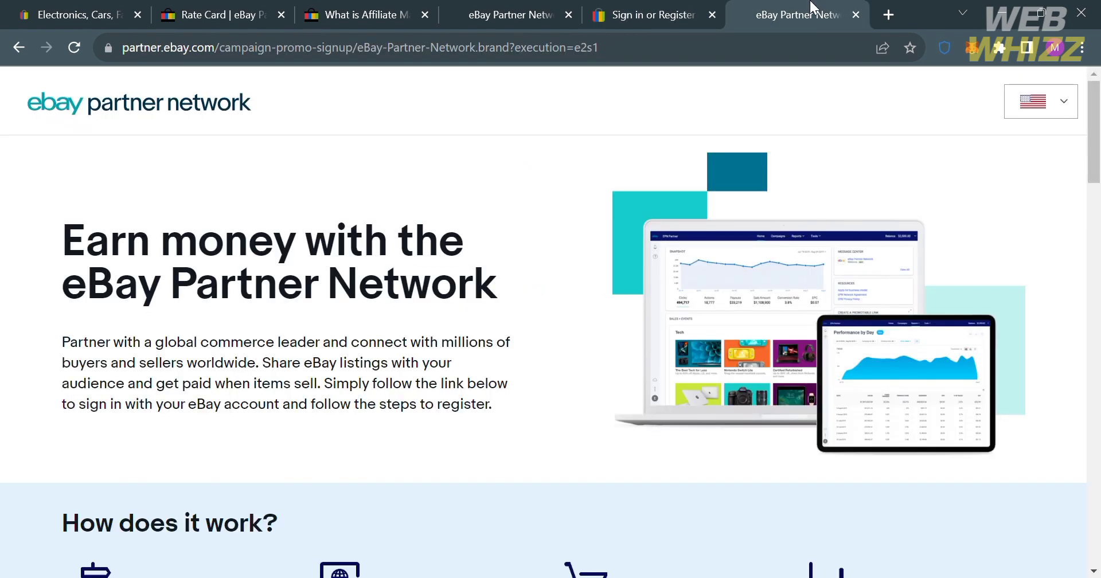
{"action": "scroll", "coordinate": [470, 391], "scroll_direction": "down", "scroll_amount": 5}
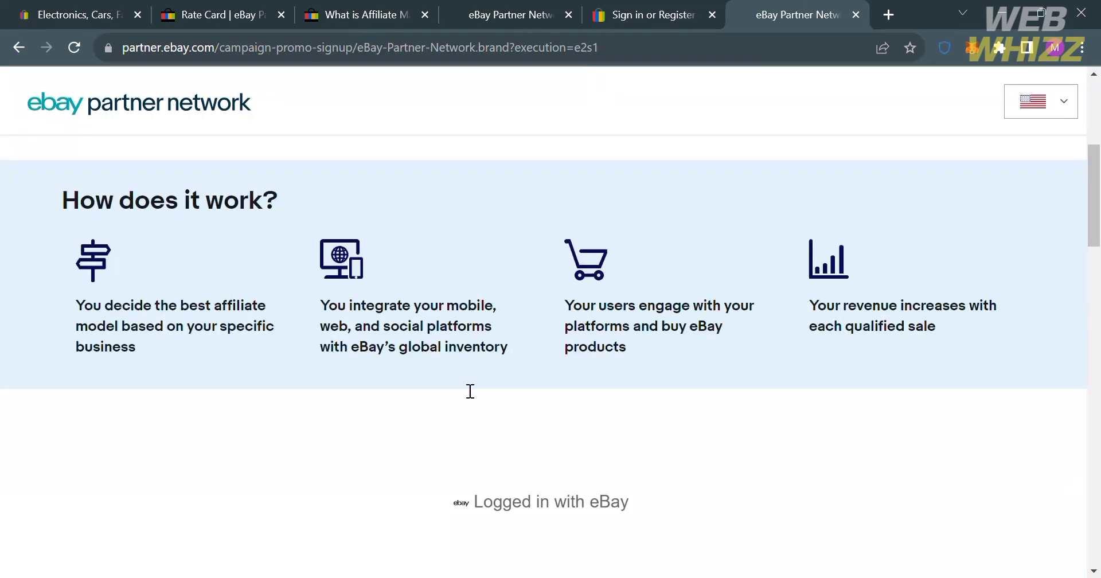
{"action": "scroll", "coordinate": [470, 391], "scroll_direction": "down", "scroll_amount": 5}
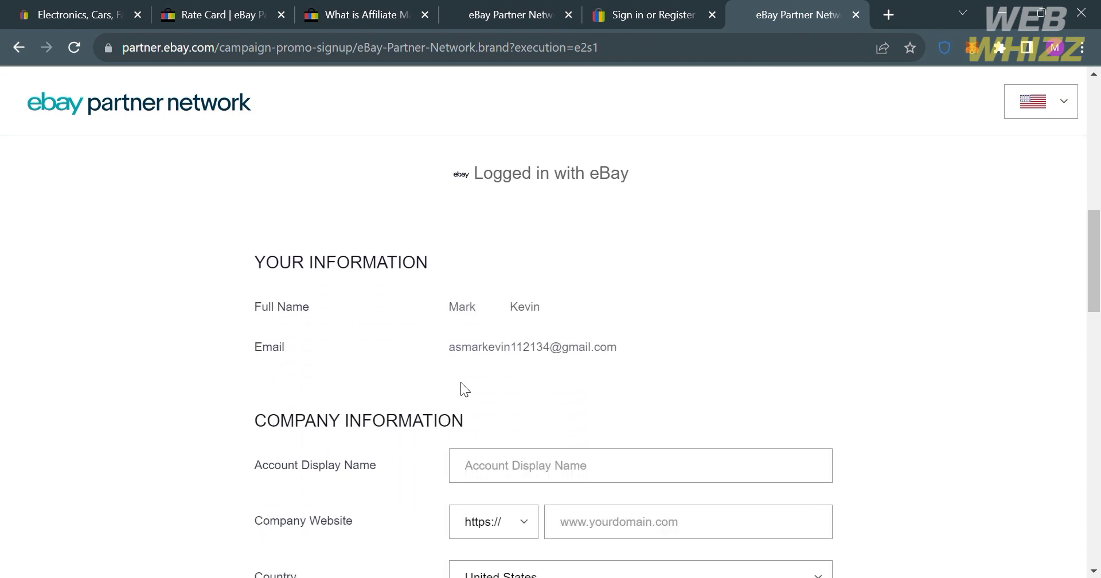
{"action": "scroll", "coordinate": [797, 332], "scroll_direction": "down", "scroll_amount": 4}
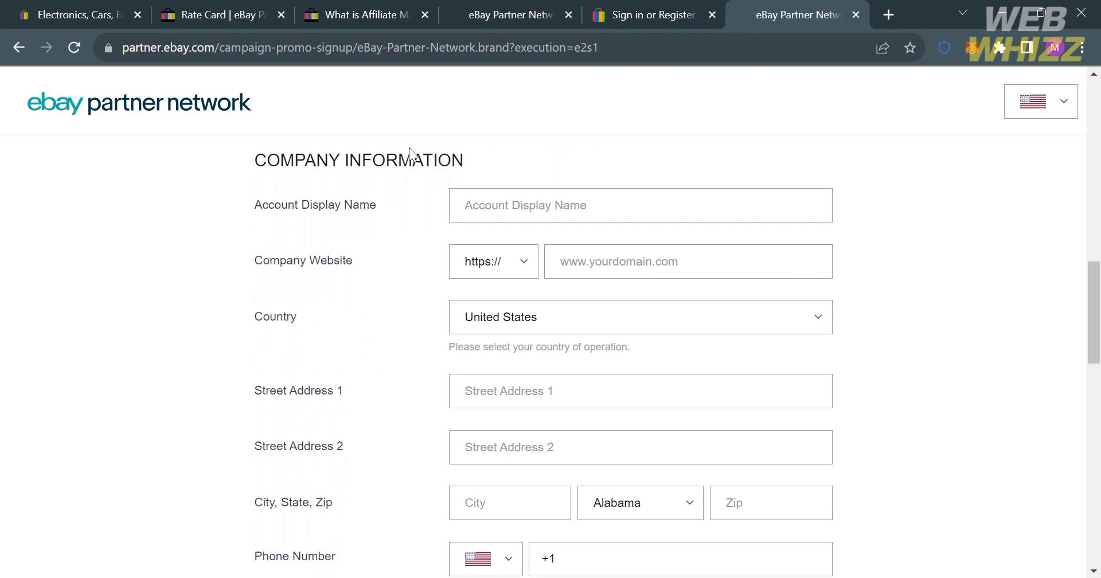
Step: Enter 'Advertising Company' as the Account Display Name
{"action": "left_click", "coordinate": [565, 209]}
{"action": "type", "text": "Advertizin"}
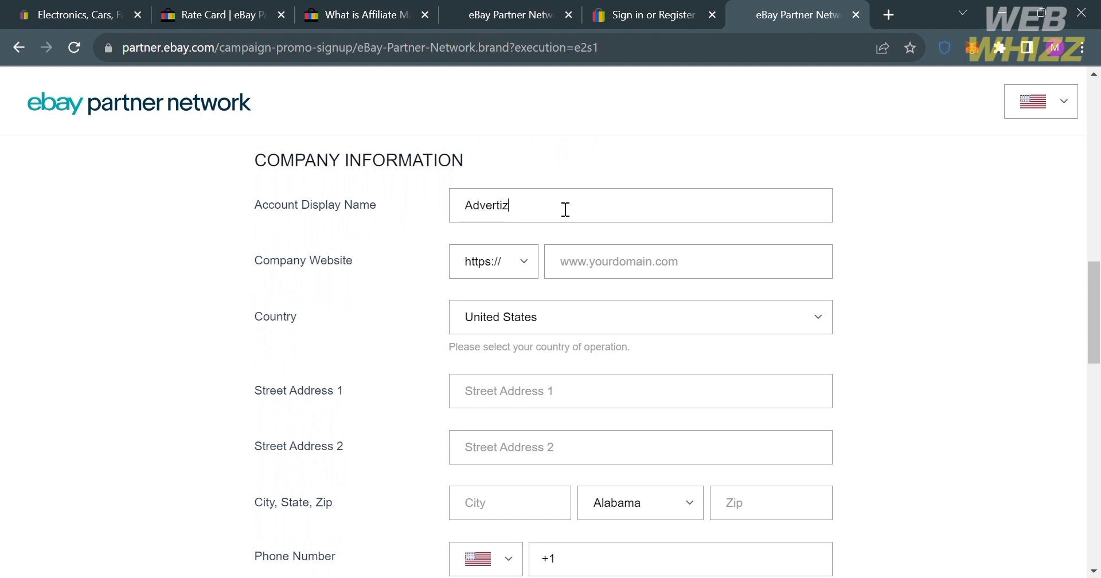
{"action": "key", "text": "BackSpace"}
{"action": "key", "text": "BackSpace"}
{"action": "key", "text": "BackSpace"}
{"action": "type", "text": "sing Company"}
{"action": "left_click", "coordinate": [687, 257]}
{"action": "type", "text": "www"}
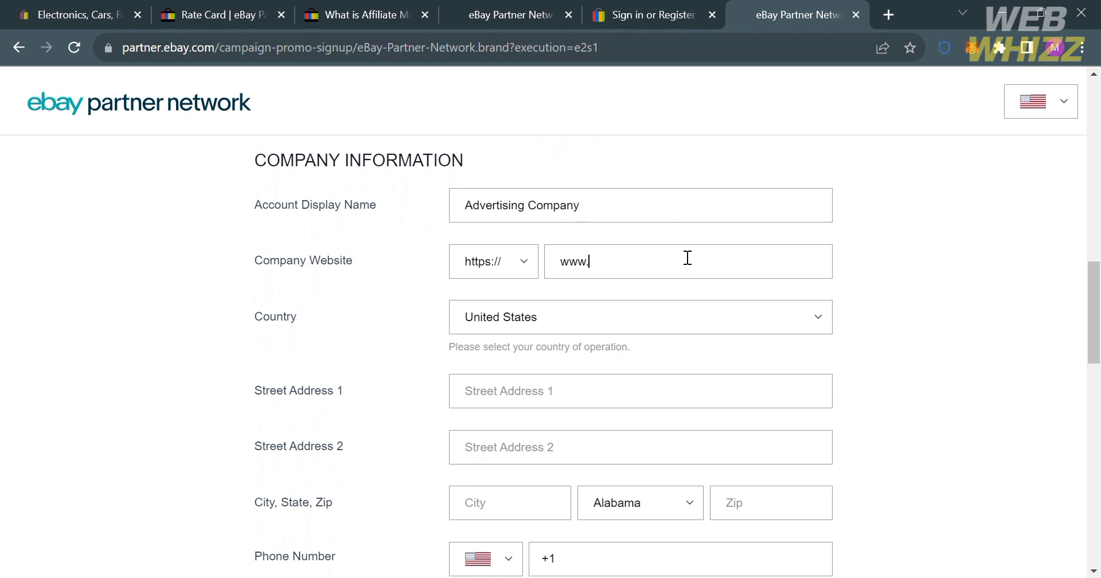
{"action": "type", "text": ".sampledom"}
{"action": "key", "text": "BackSpace"}
{"action": "type", "text": "main,.com"}
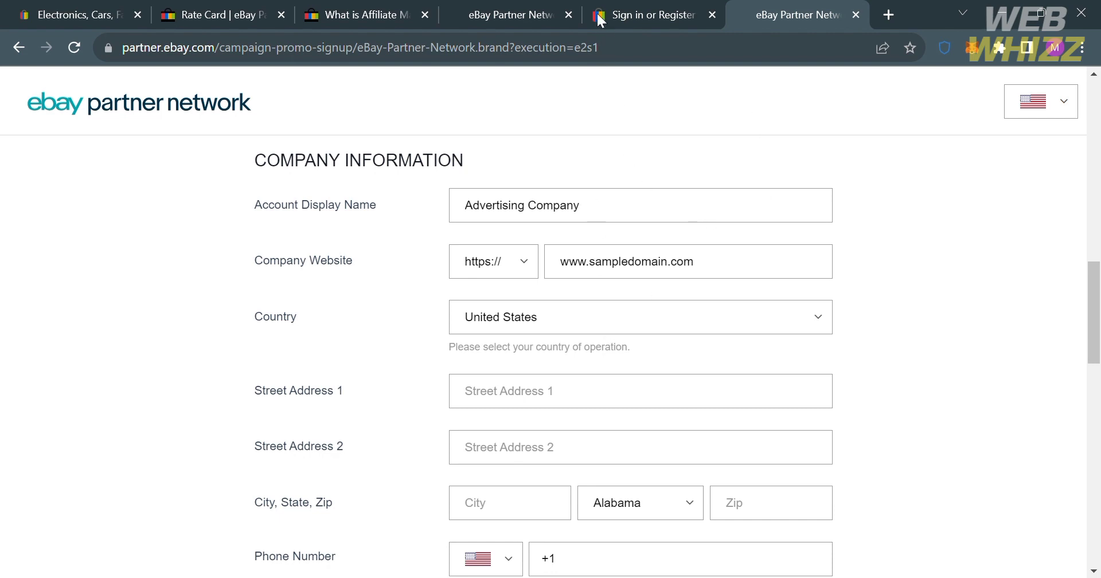
Step: Scroll past the City/State/Zip, Phone, Currency and Timezone fields to Promotional Information
{"action": "scroll", "coordinate": [645, 326], "scroll_direction": "down", "scroll_amount": 3}
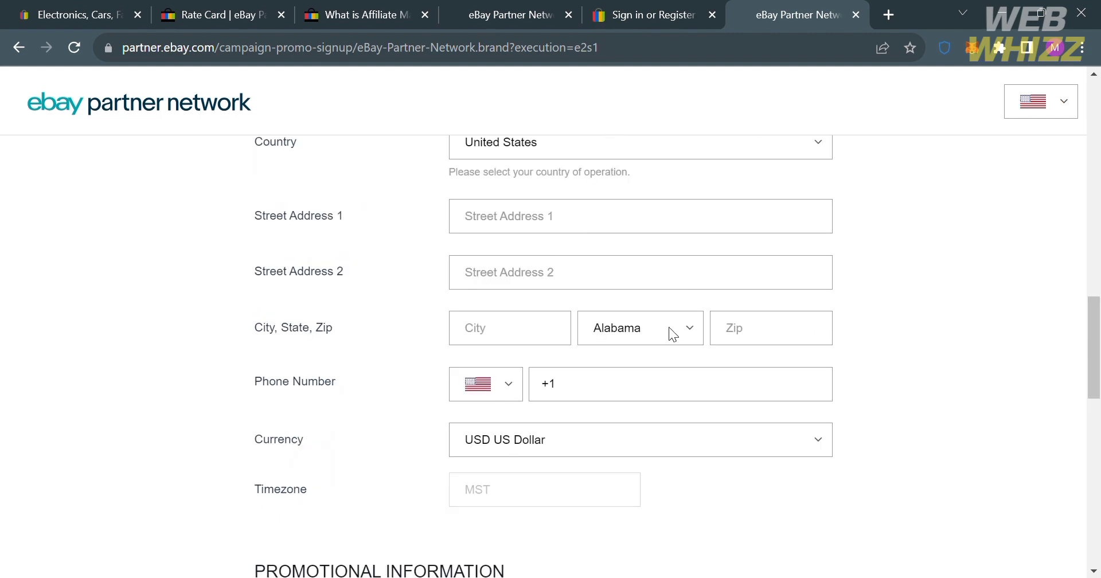
{"action": "scroll", "coordinate": [770, 332], "scroll_direction": "down", "scroll_amount": 3}
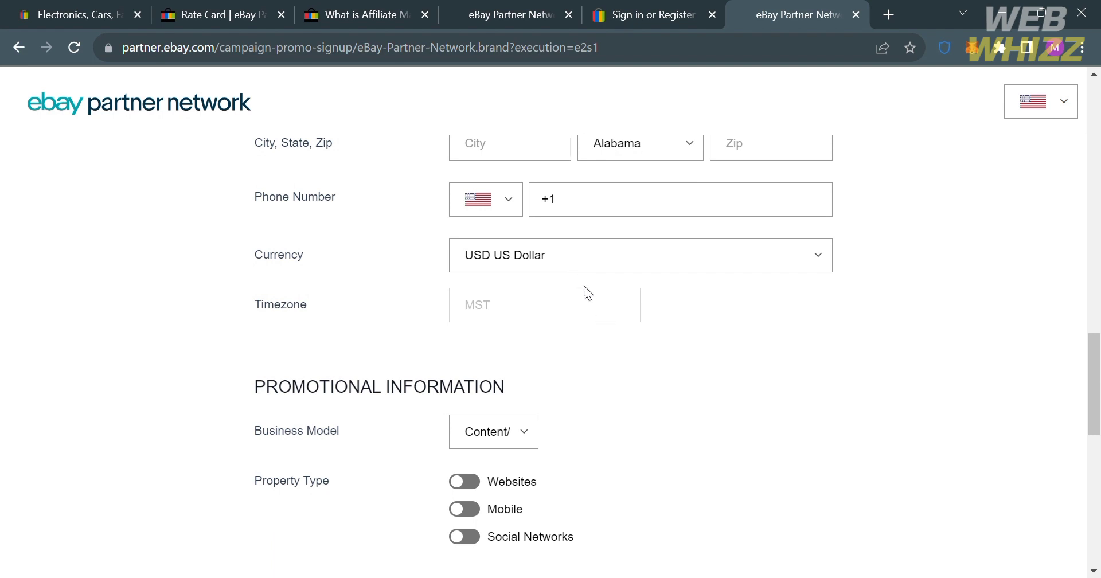
{"action": "scroll", "coordinate": [591, 343], "scroll_direction": "down", "scroll_amount": 4}
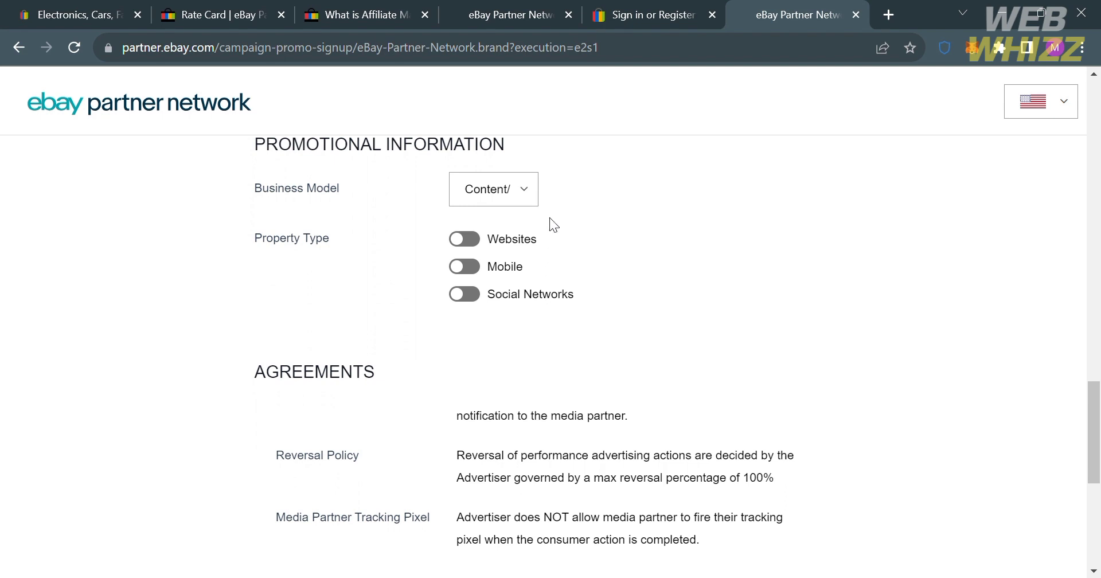
Step: Turn on the Websites and Social Networks property types and choose Facebook as the network
{"action": "left_click", "coordinate": [459, 240]}
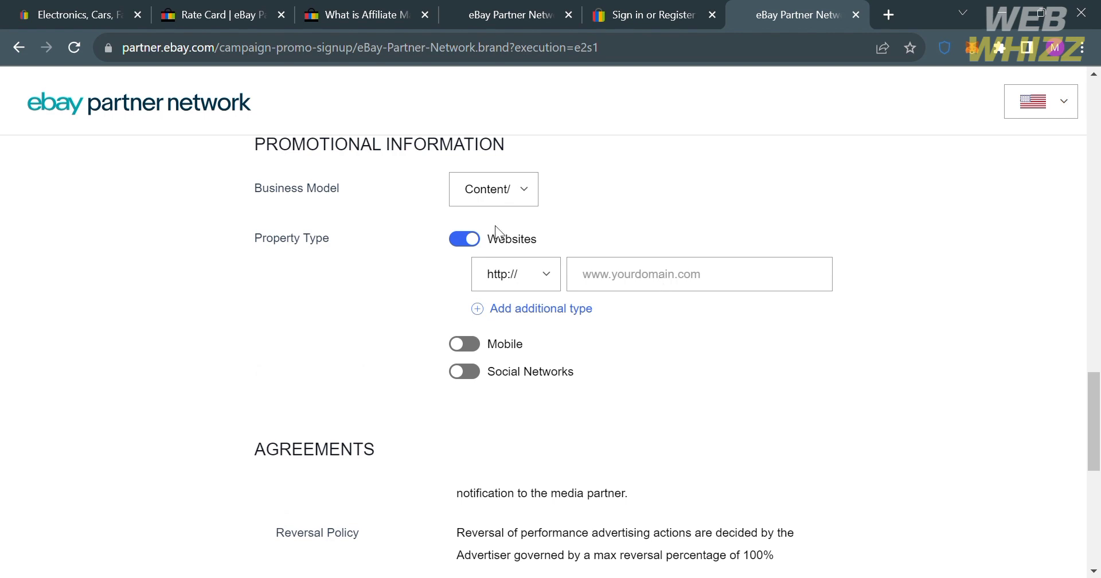
{"action": "left_click", "coordinate": [473, 369]}
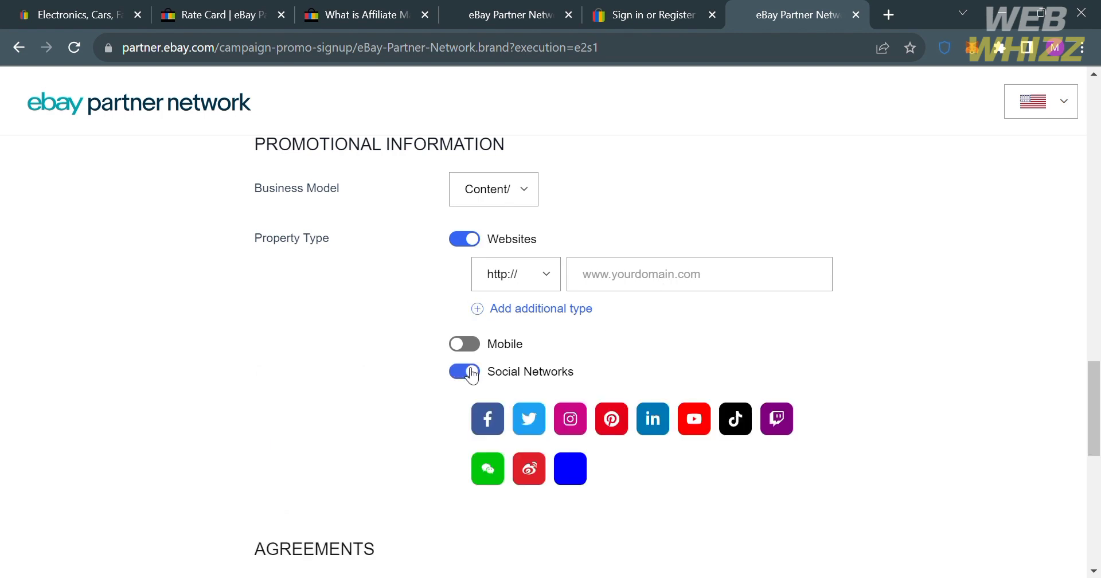
{"action": "scroll", "coordinate": [467, 373], "scroll_direction": "down", "scroll_amount": 2}
{"action": "left_click", "coordinate": [488, 286]}
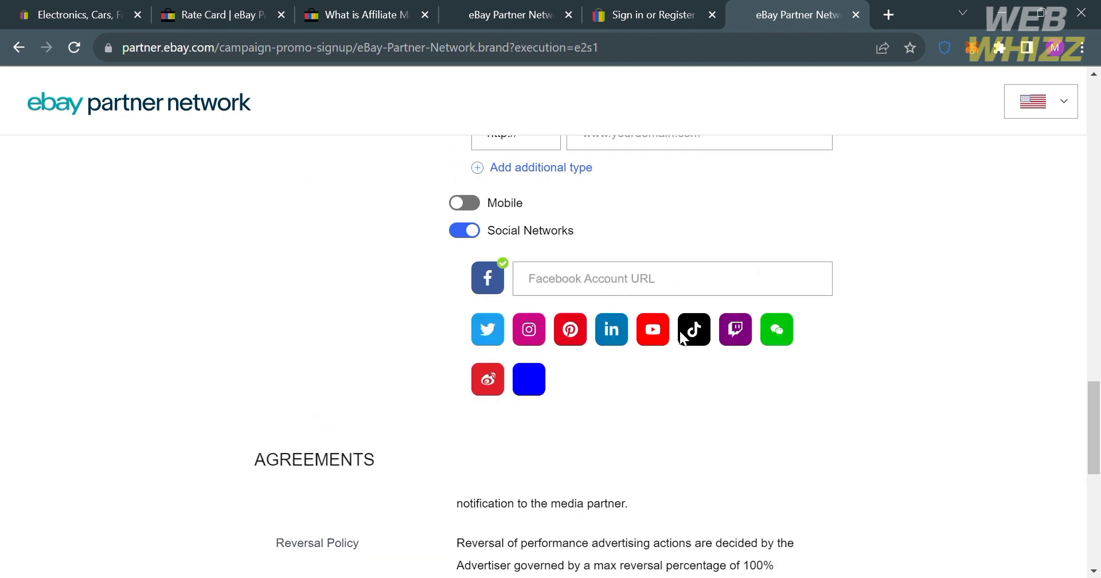
{"action": "scroll", "coordinate": [563, 310], "scroll_direction": "down", "scroll_amount": 1}
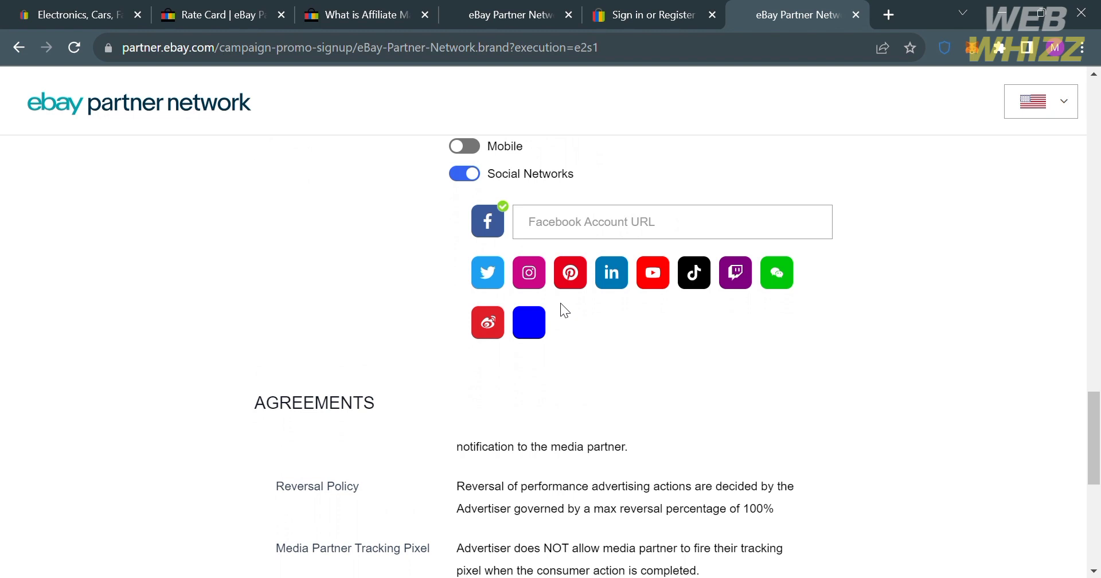
{"action": "scroll", "coordinate": [560, 304], "scroll_direction": "down", "scroll_amount": 4}
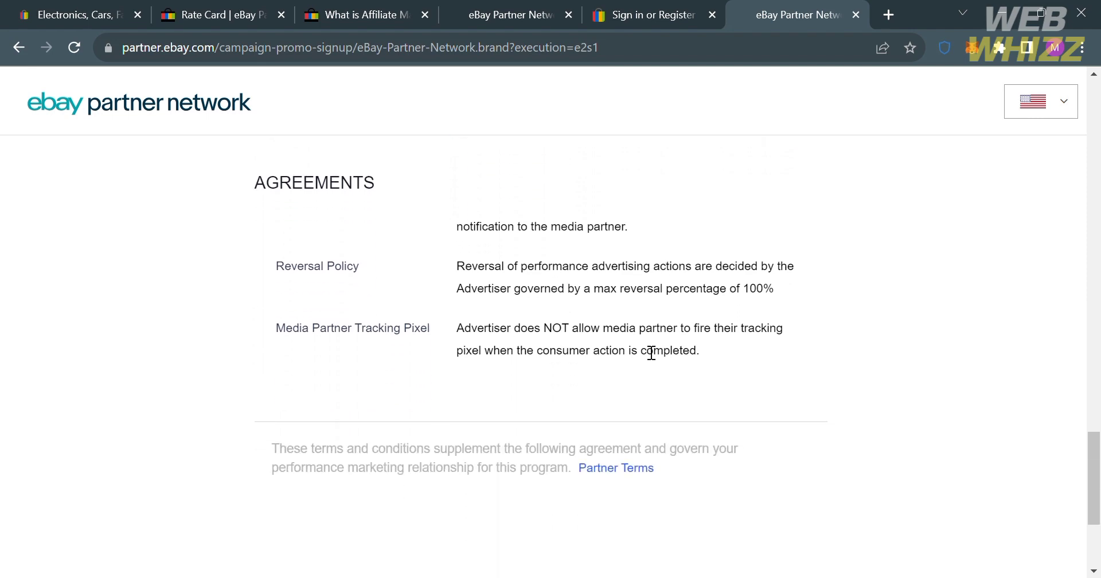
{"action": "scroll", "coordinate": [651, 351], "scroll_direction": "down", "scroll_amount": 4}
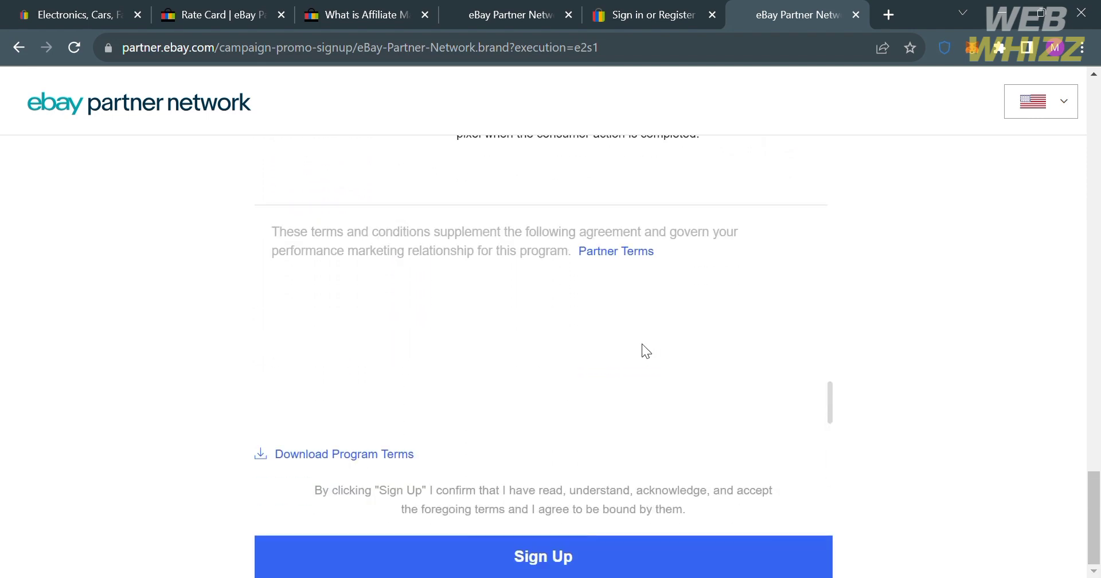
{"action": "scroll", "coordinate": [641, 342], "scroll_direction": "up", "scroll_amount": 5}
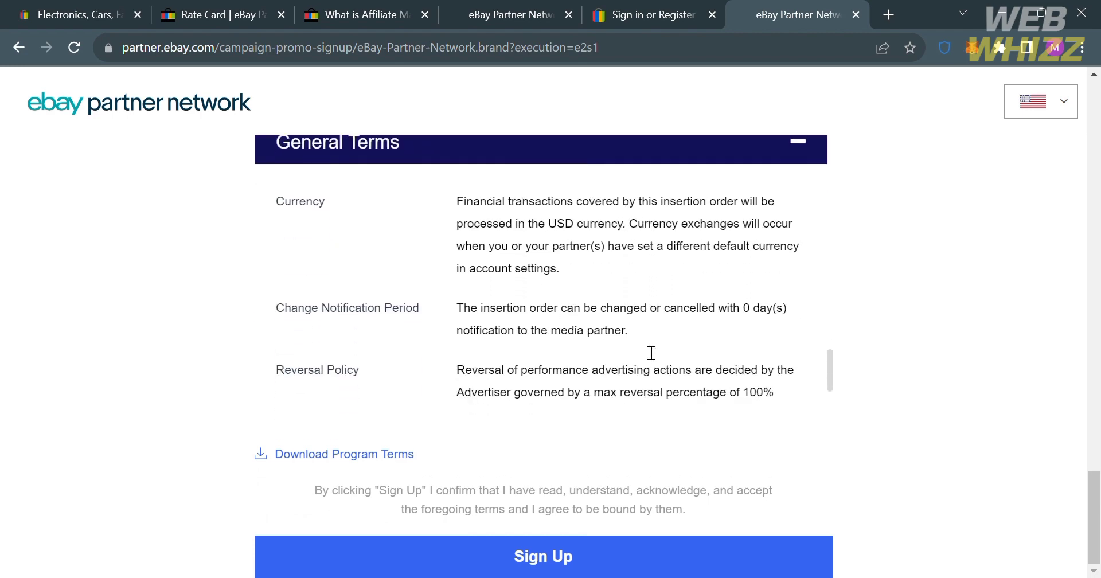
{"action": "scroll", "coordinate": [651, 350], "scroll_direction": "up", "scroll_amount": 6}
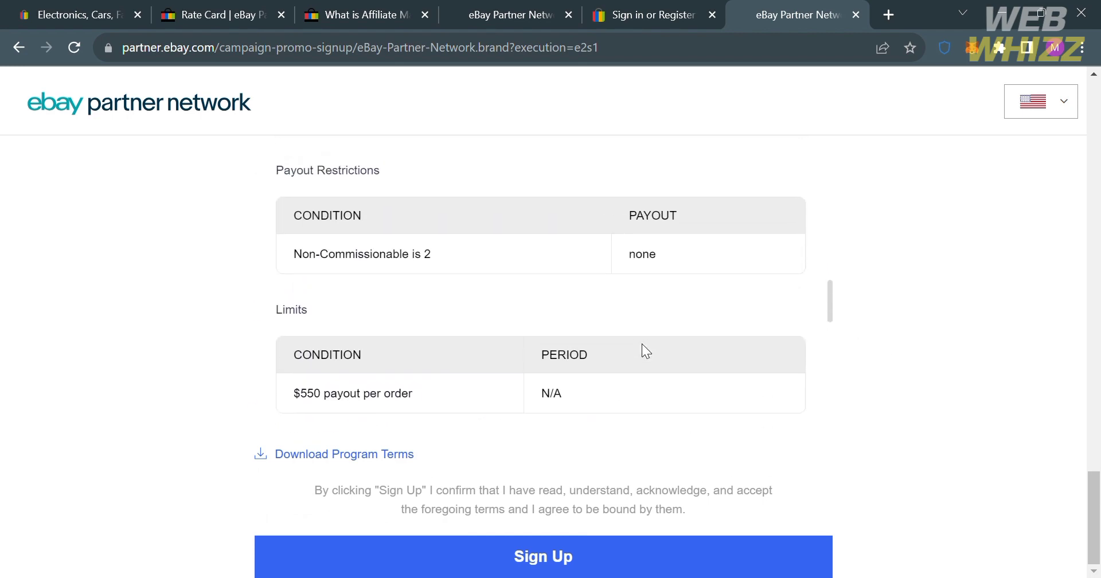
{"action": "scroll", "coordinate": [642, 345], "scroll_direction": "up", "scroll_amount": 6}
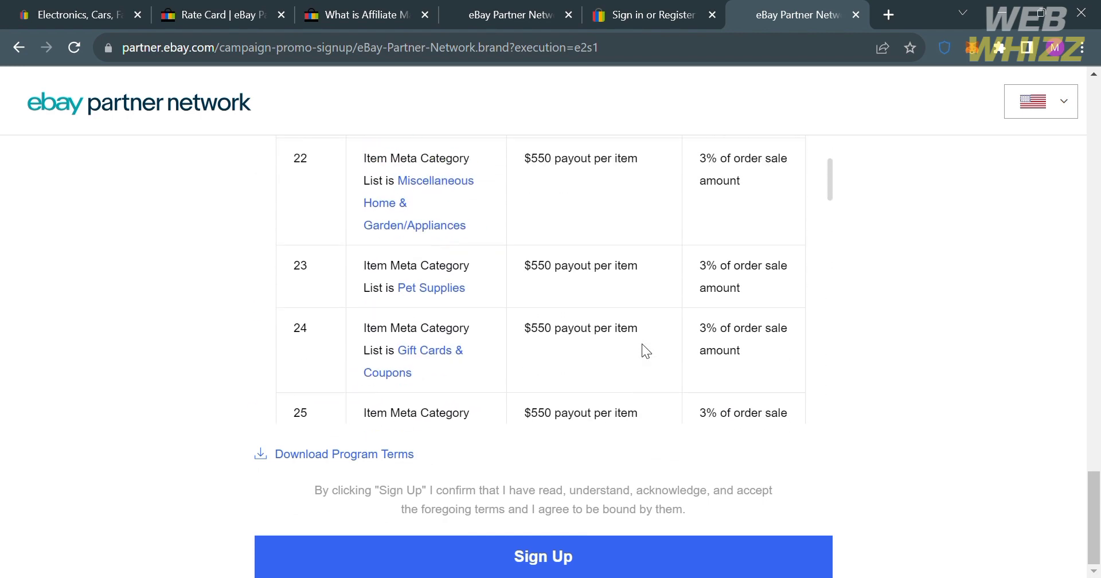
{"action": "scroll", "coordinate": [642, 342], "scroll_direction": "up", "scroll_amount": 3}
{"action": "scroll", "coordinate": [639, 329], "scroll_direction": "down", "scroll_amount": 15}
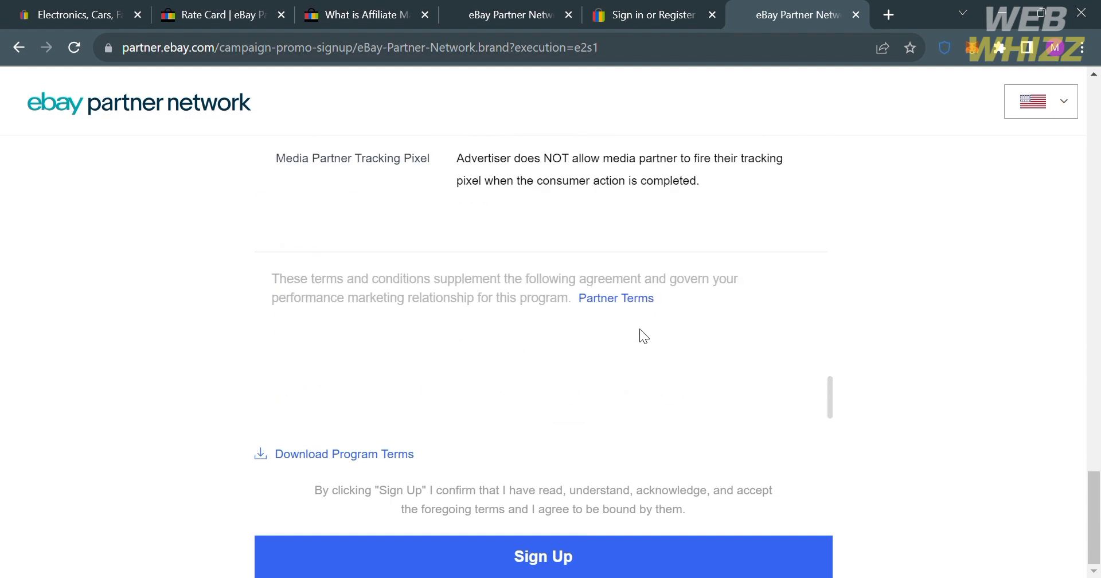
{"action": "scroll", "coordinate": [638, 328], "scroll_direction": "down", "scroll_amount": 1}
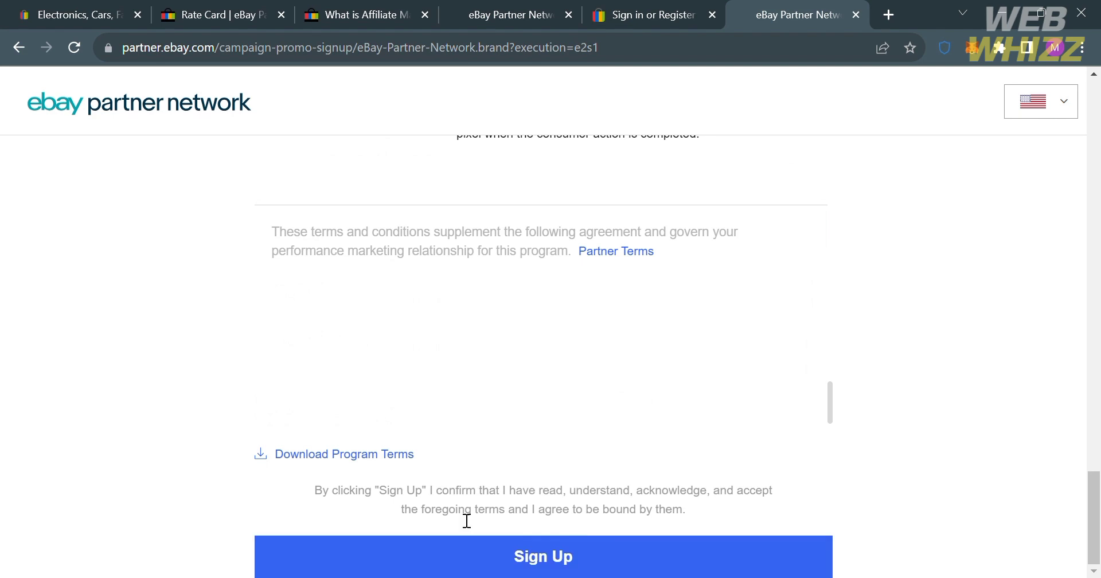
{"action": "left_click_drag", "start_coordinate": [306, 488], "coordinate": [728, 503]}
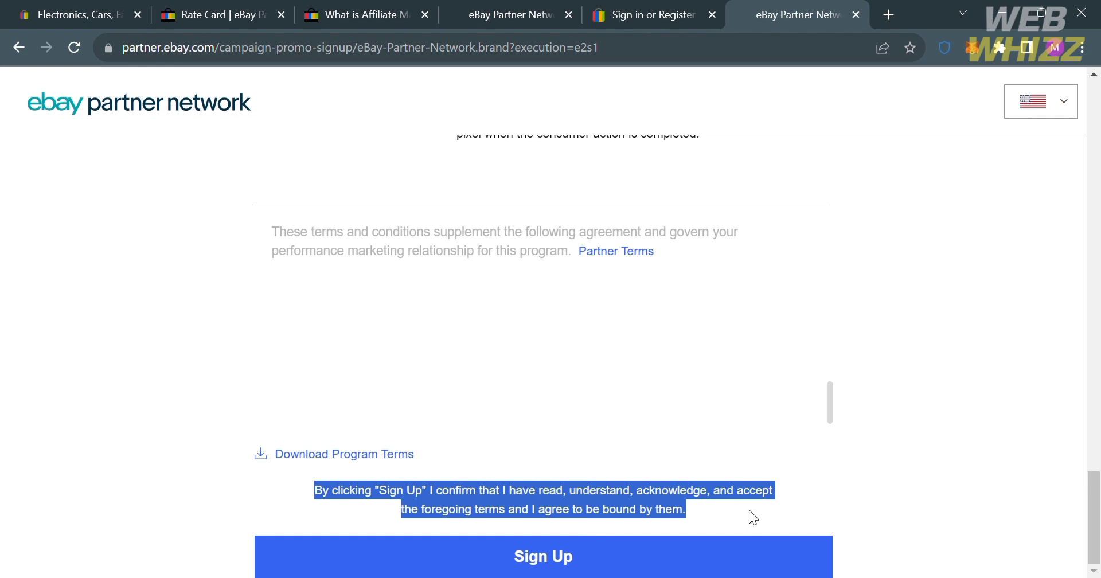
{"action": "left_click", "coordinate": [875, 392]}
{"action": "scroll", "coordinate": [876, 392], "scroll_direction": "up", "scroll_amount": 3}
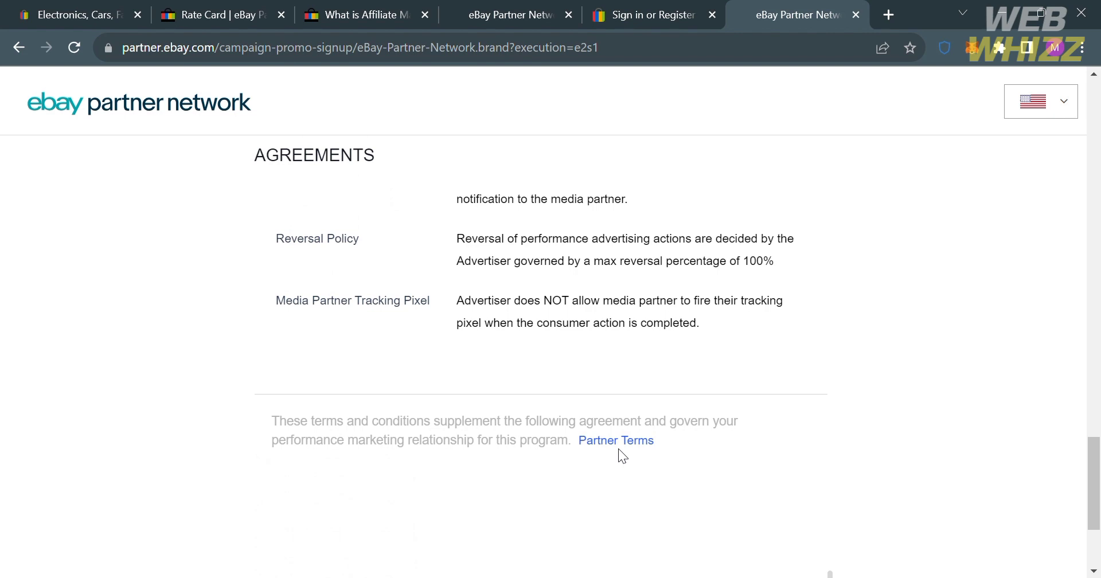
Step: Open the Partner Terms PDF (Terms.pdf) and read through it to page 6
{"action": "left_click", "coordinate": [609, 441]}
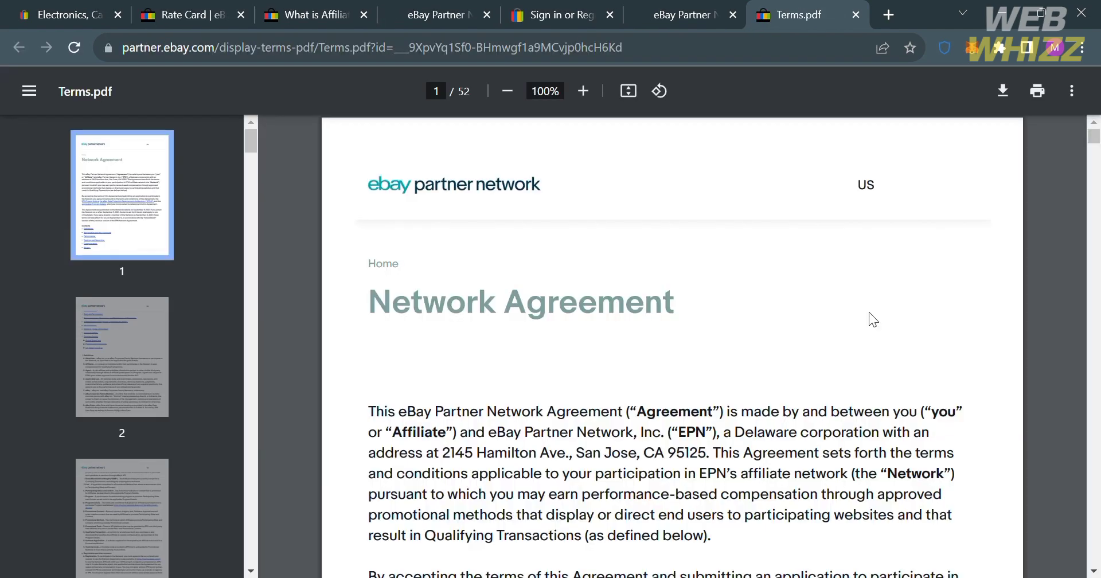
{"action": "scroll", "coordinate": [775, 439], "scroll_direction": "down", "scroll_amount": 10}
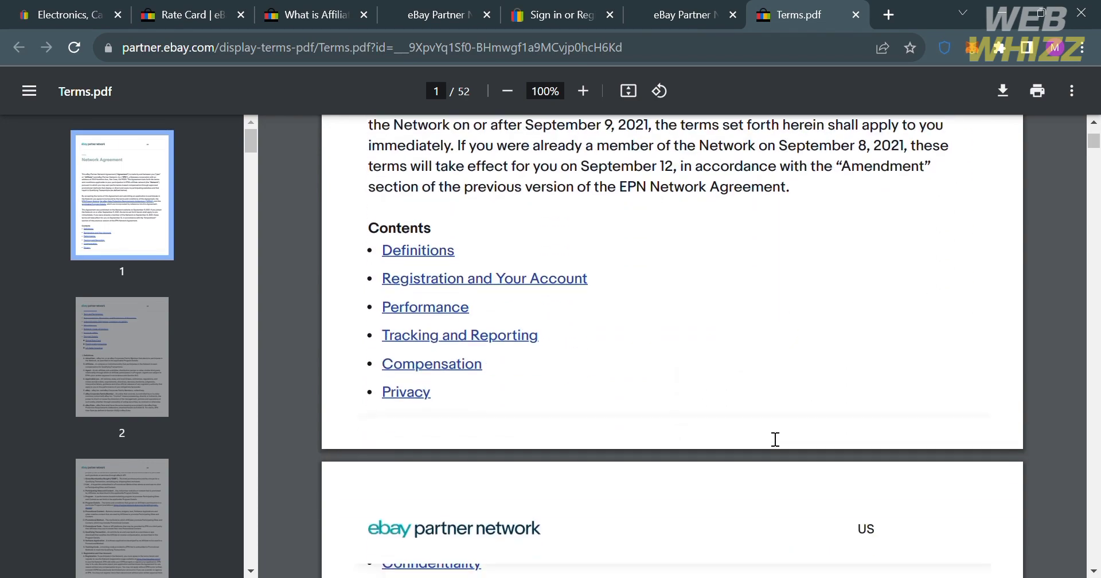
{"action": "scroll", "coordinate": [775, 439], "scroll_direction": "down", "scroll_amount": 13}
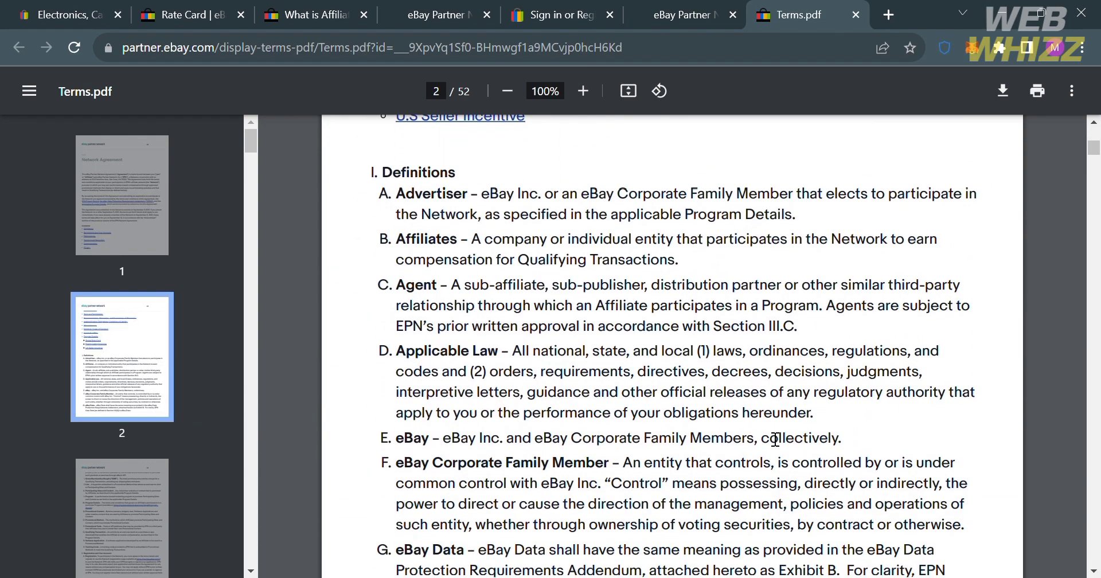
{"action": "scroll", "coordinate": [587, 413], "scroll_direction": "down", "scroll_amount": 15}
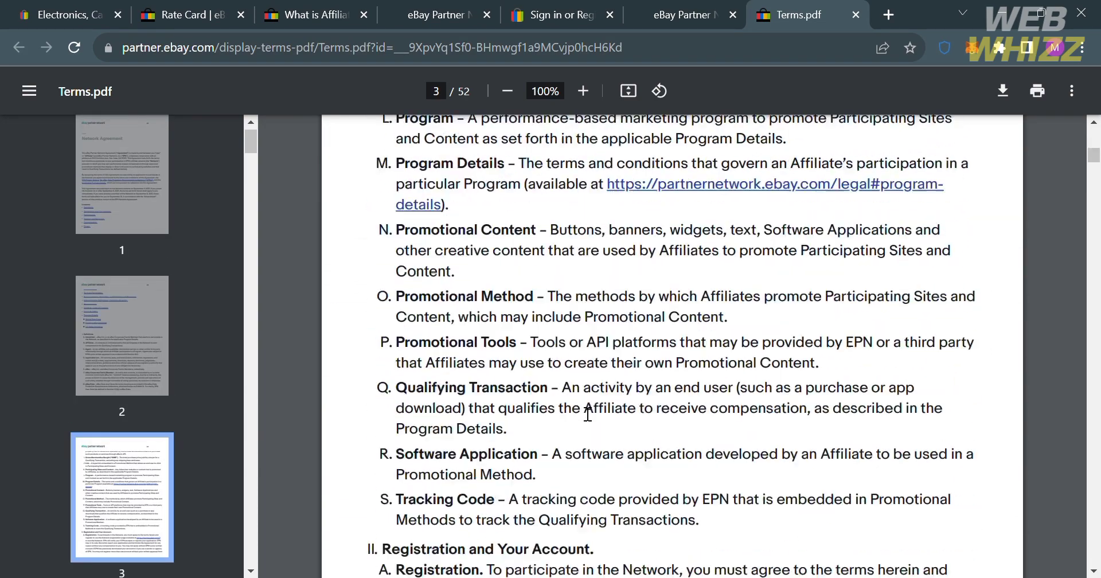
{"action": "scroll", "coordinate": [587, 413], "scroll_direction": "down", "scroll_amount": 15}
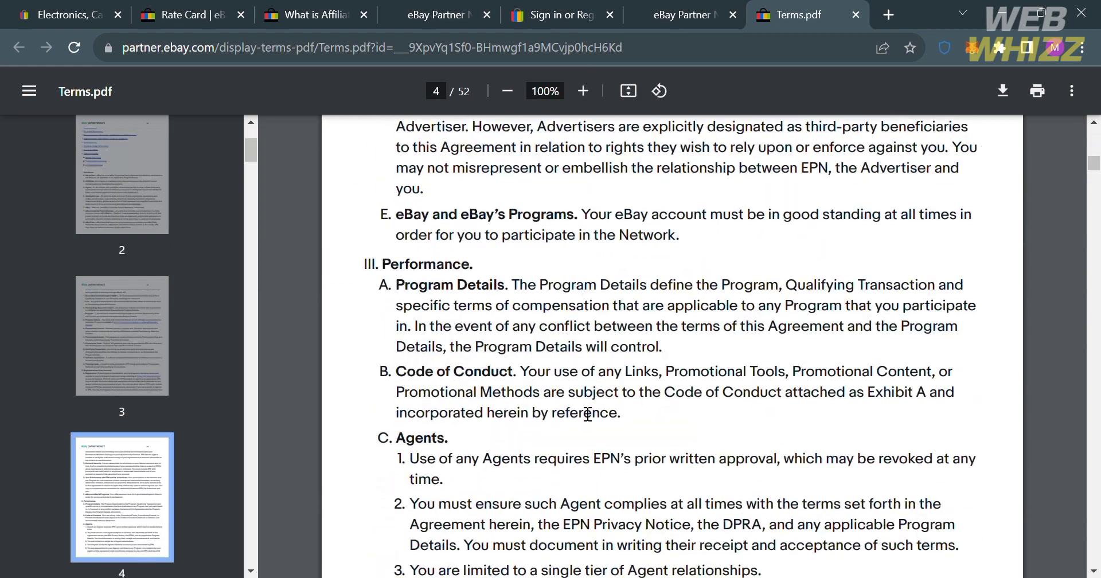
{"action": "scroll", "coordinate": [588, 412], "scroll_direction": "down", "scroll_amount": 15}
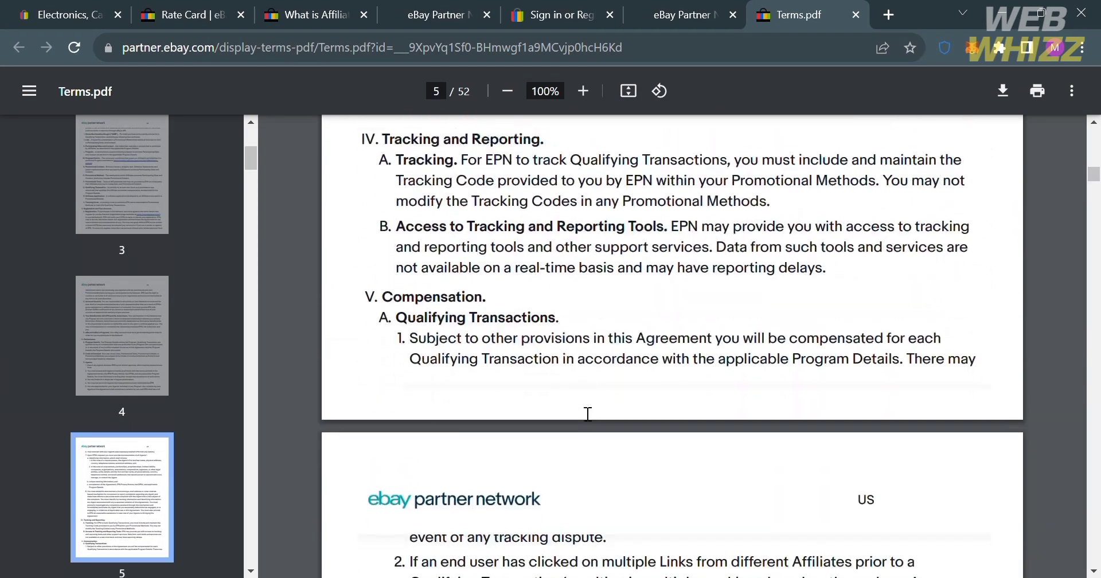
{"action": "scroll", "coordinate": [588, 413], "scroll_direction": "up", "scroll_amount": 1}
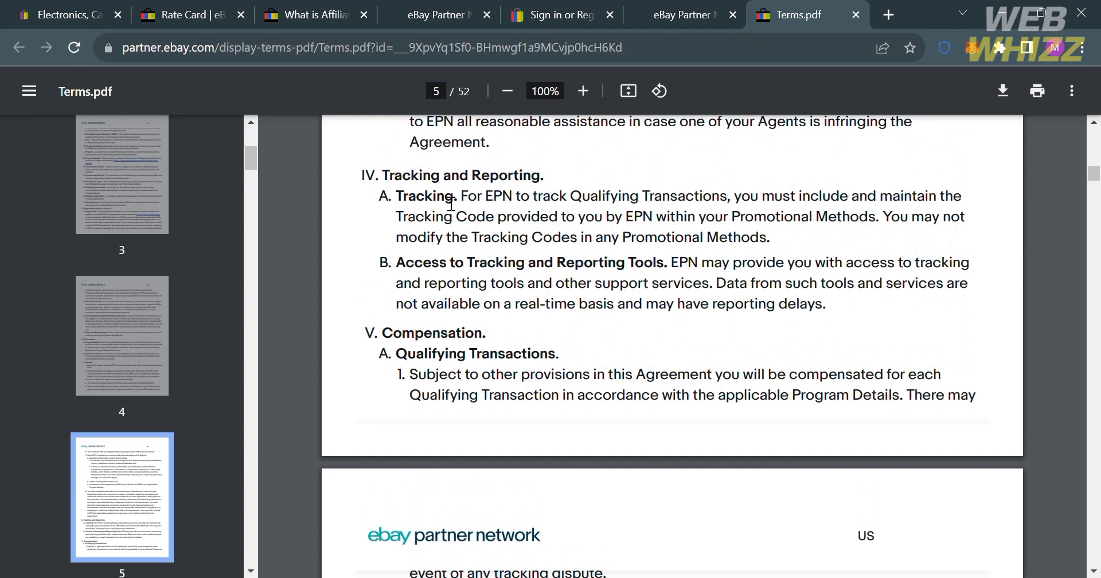
{"action": "scroll", "coordinate": [471, 490], "scroll_direction": "down", "scroll_amount": 7}
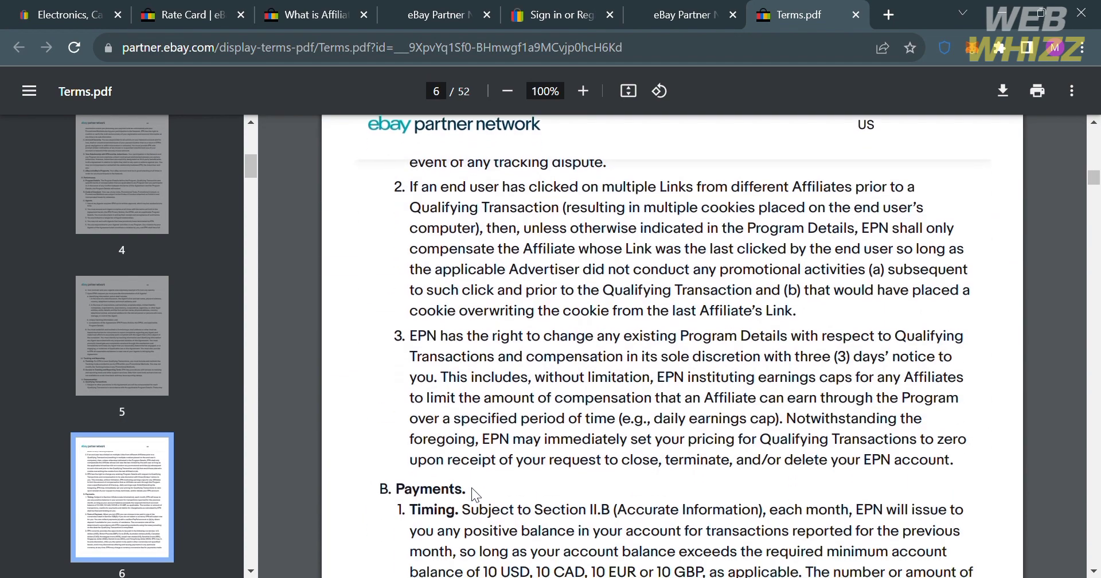
{"action": "scroll", "coordinate": [472, 487], "scroll_direction": "down", "scroll_amount": 6}
{"action": "key", "text": "ctrl+shift+Tab"}
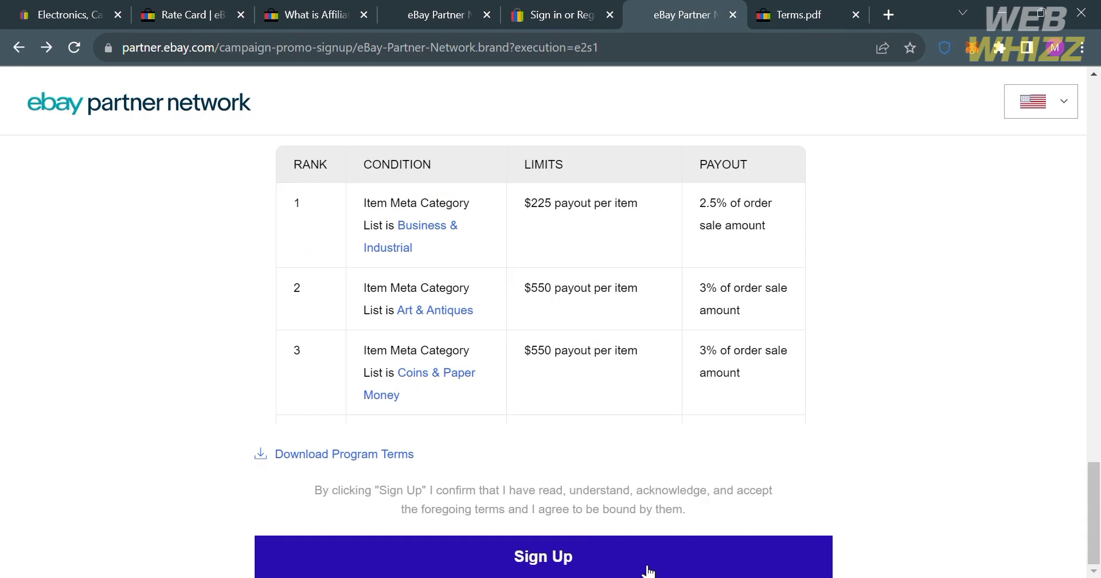